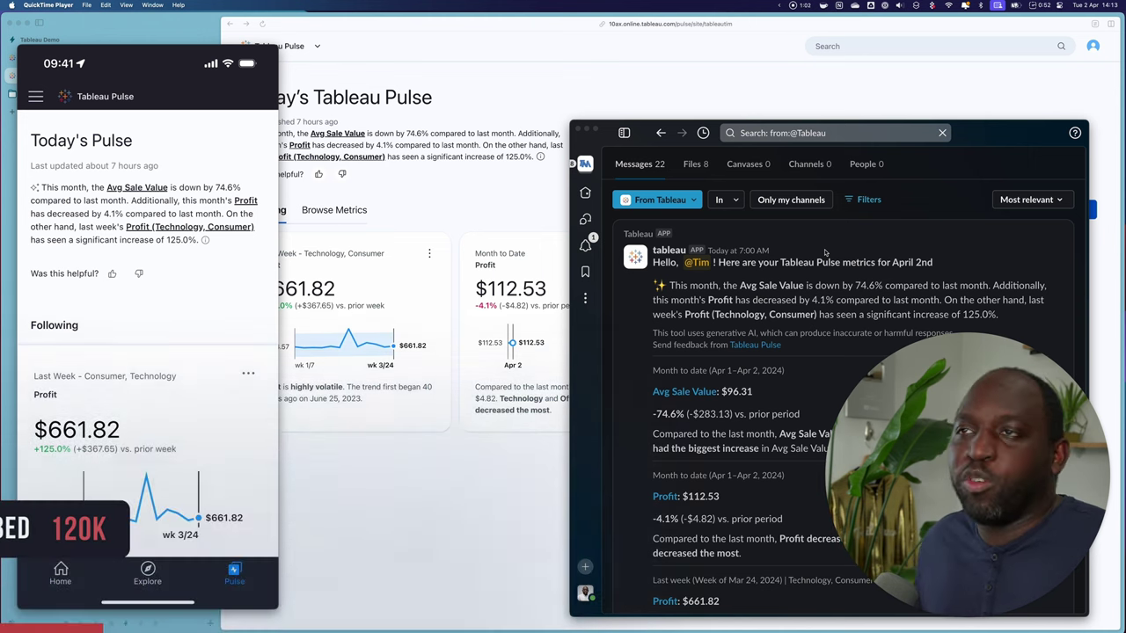
# - Bring the Arc browser showing the Tableau Pulse home page in front of Slack and QuickTime
pyautogui.click(527, 167)
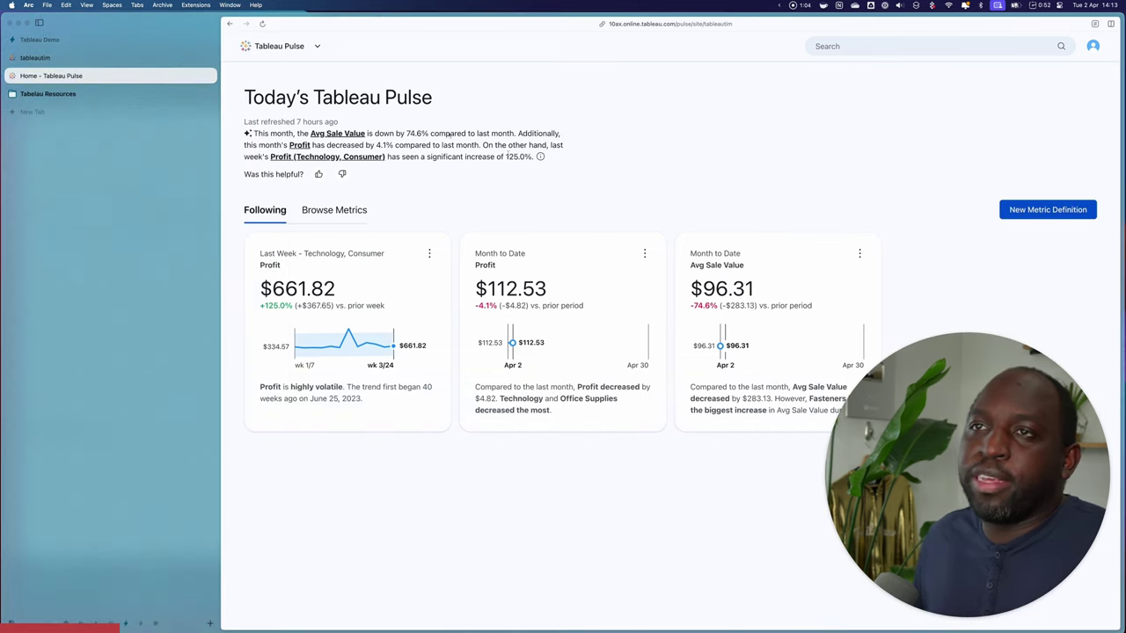
# - Shrink the Arc sidebar so the Pulse home page spans more of the window
pyautogui.moveTo(219, 118); pyautogui.dragTo(128, 123)
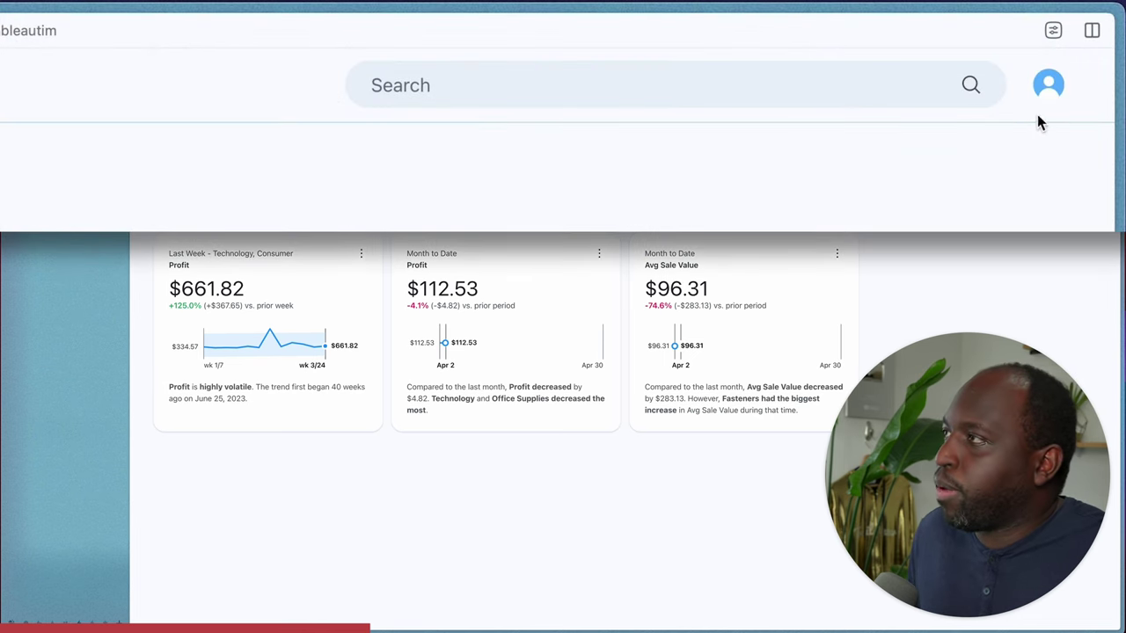
# - Open Preferences from the profile avatar menu to view the Slack, Email and Daily digest settings
pyautogui.click(1047, 94)
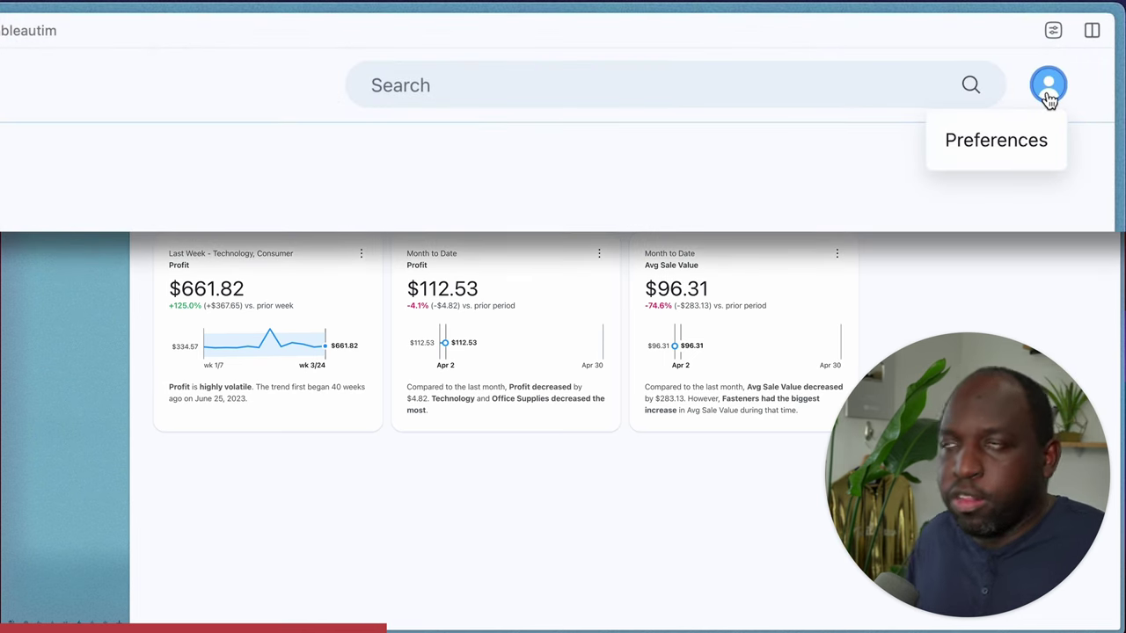
pyautogui.click(1032, 142)
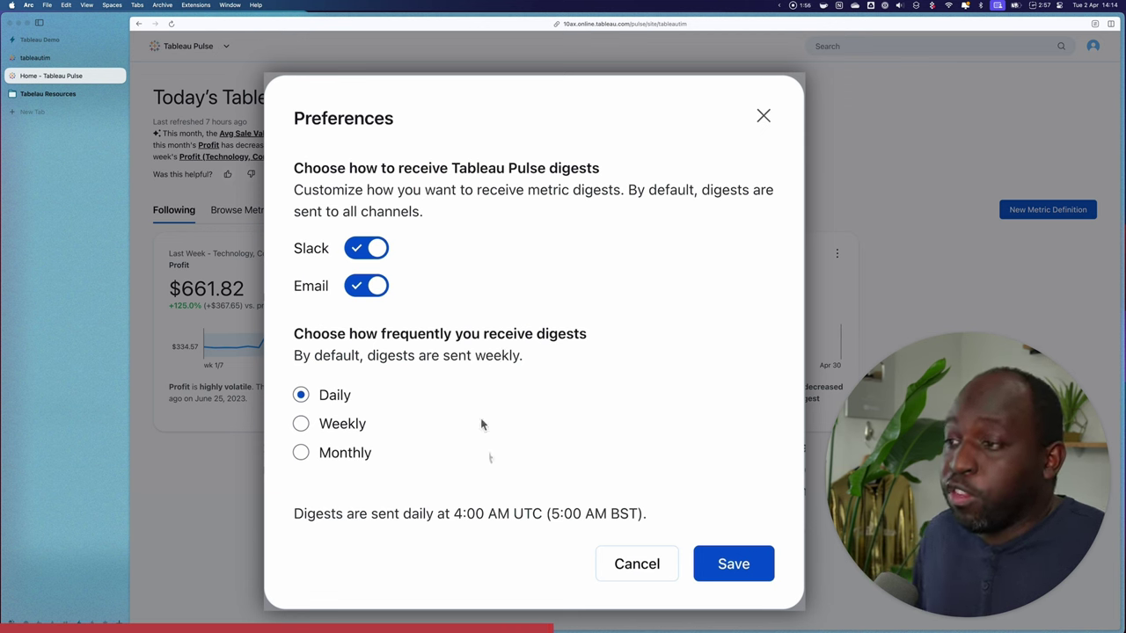
# - Highlight the daily 4:00 AM UTC send time in the Preferences dialog
pyautogui.moveTo(458, 513); pyautogui.dragTo(706, 526)
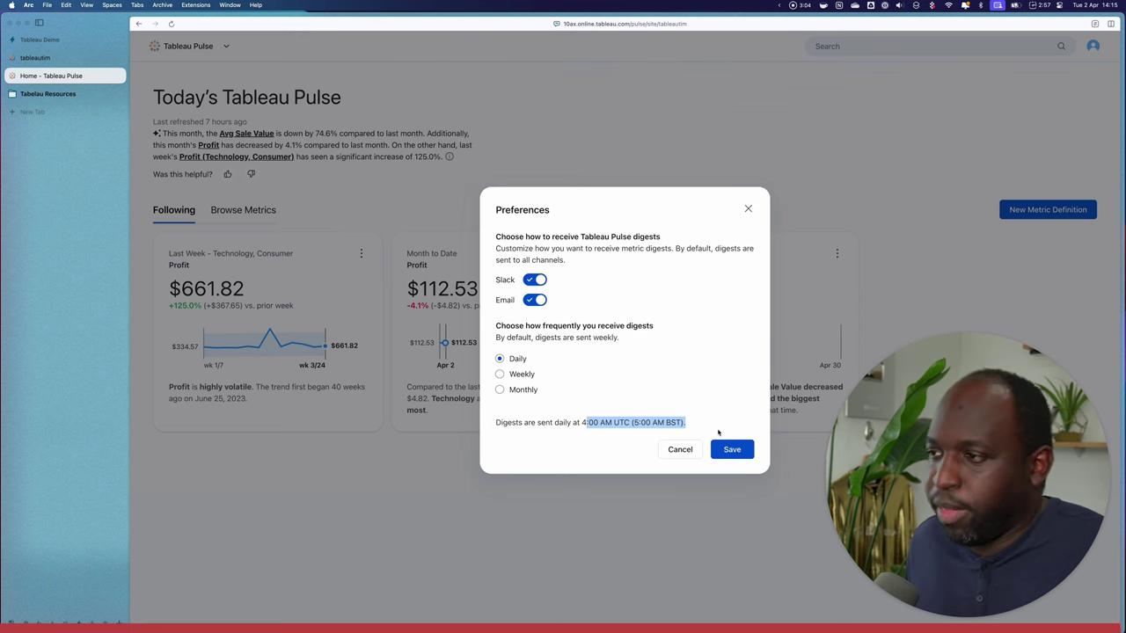
# - Save the digest preferences and bring the Slack window to the front
pyautogui.click(730, 451)
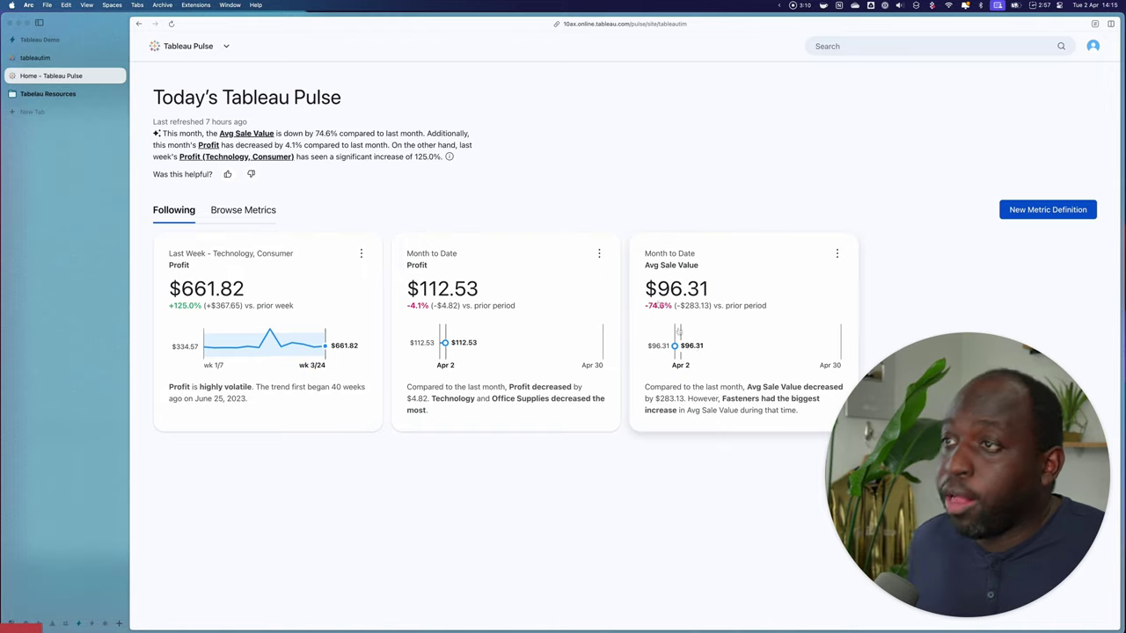
pyautogui.hotkey('ctrl', 'Up')
pyautogui.click(851, 134)
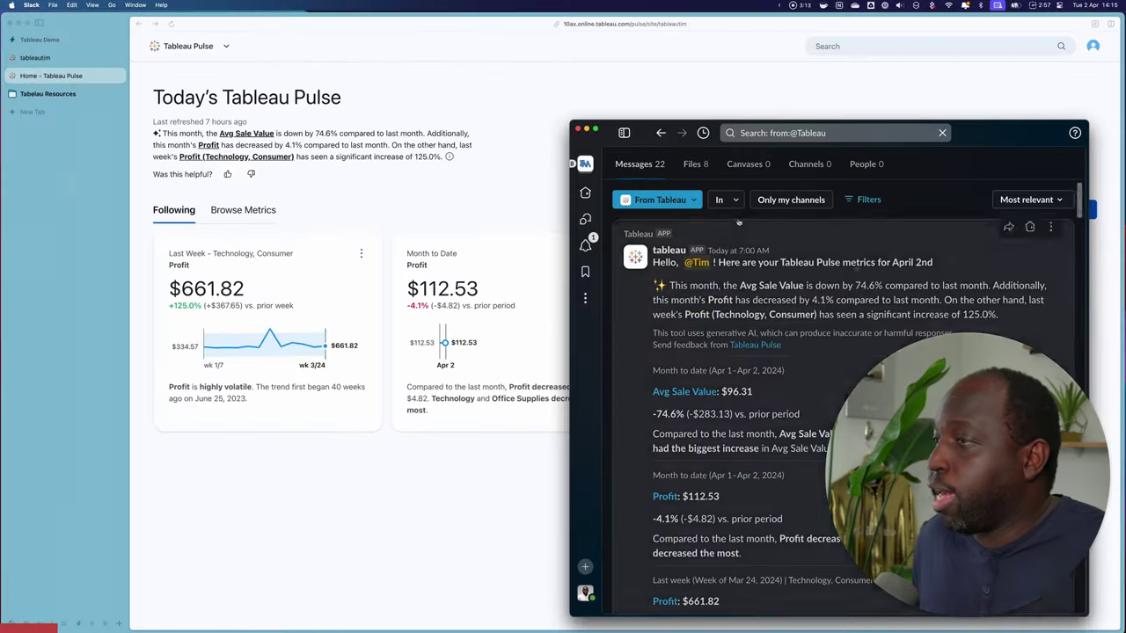
# - Move the Slack window toward the left edge and enlarge it
pyautogui.moveTo(851, 134); pyautogui.dragTo(425, 61)
pyautogui.moveTo(661, 540); pyautogui.dragTo(911, 606)
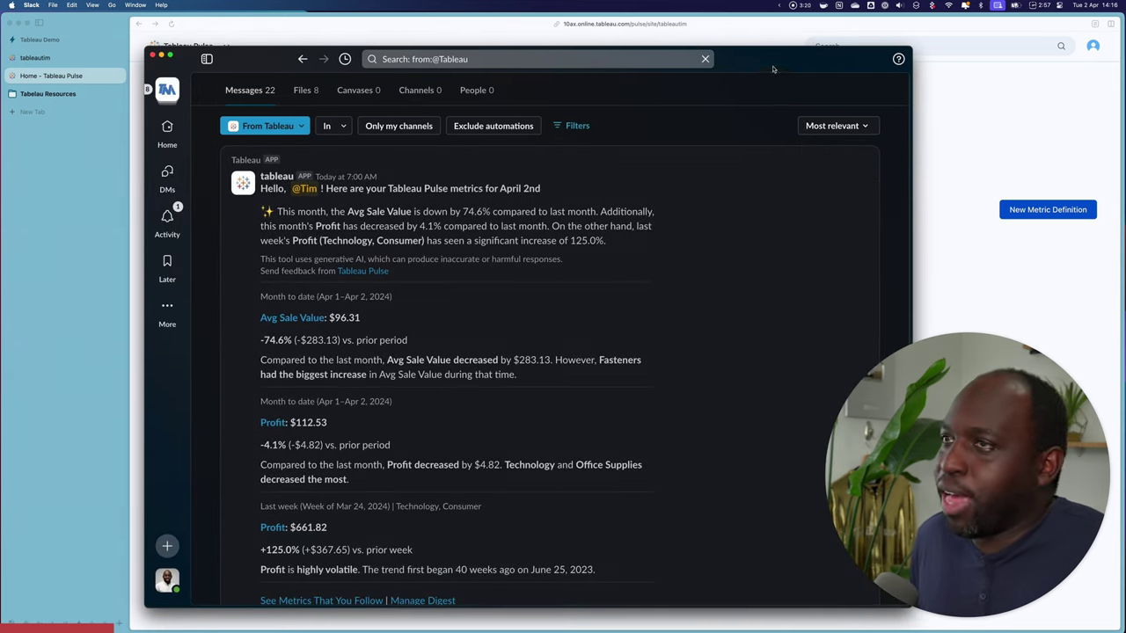
pyautogui.moveTo(774, 69); pyautogui.dragTo(681, 57)
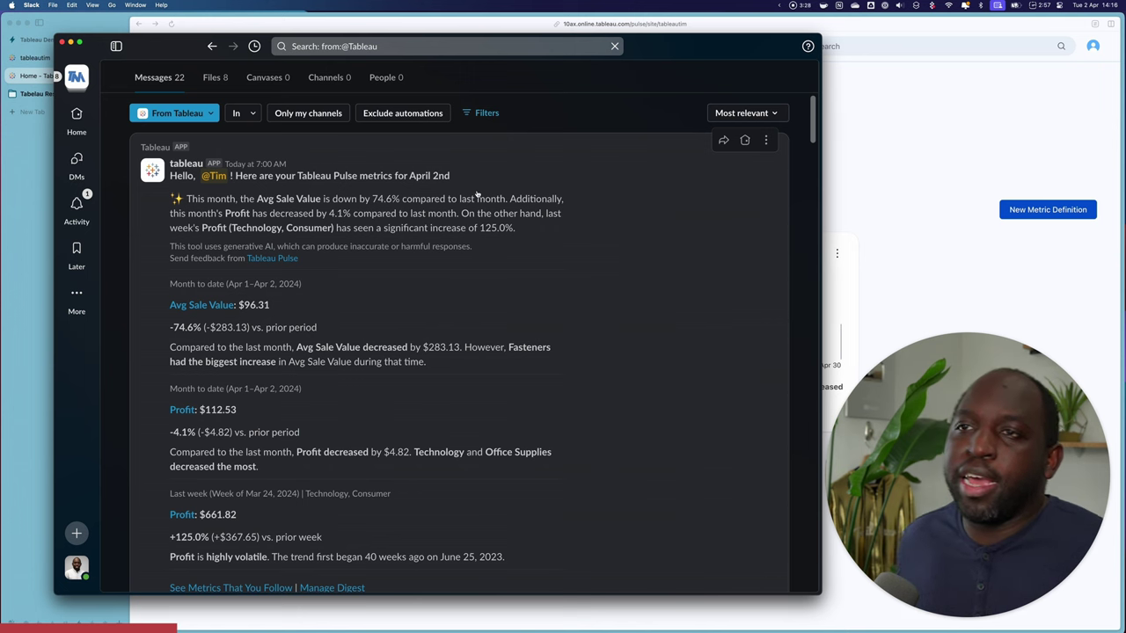
pyautogui.scroll(-2, 486, 261)
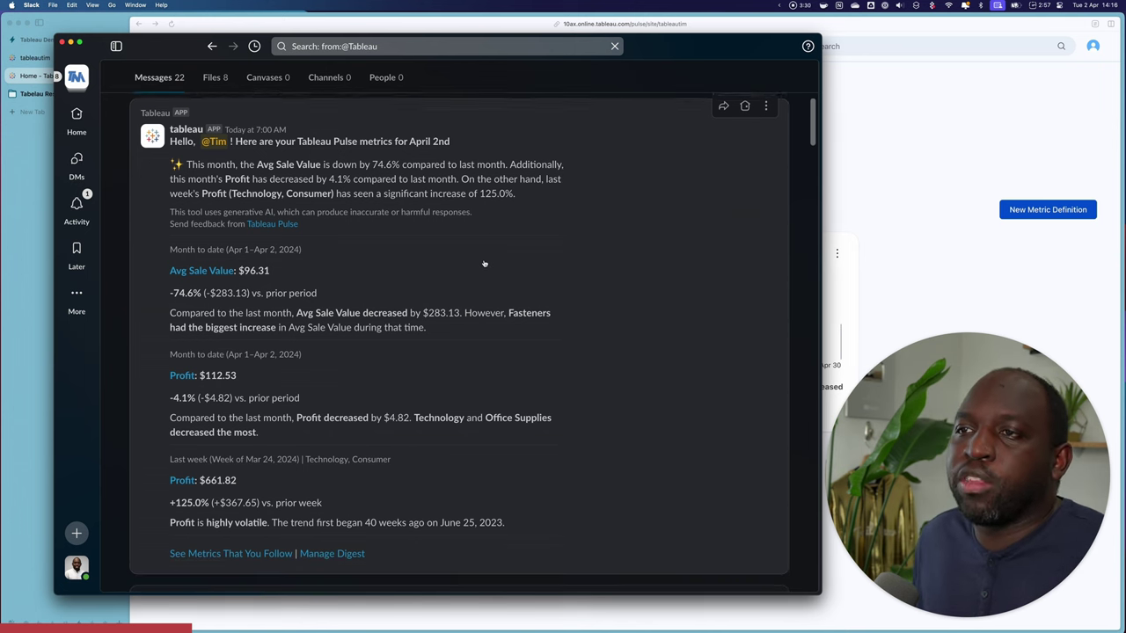
pyautogui.scroll(-1, 486, 261)
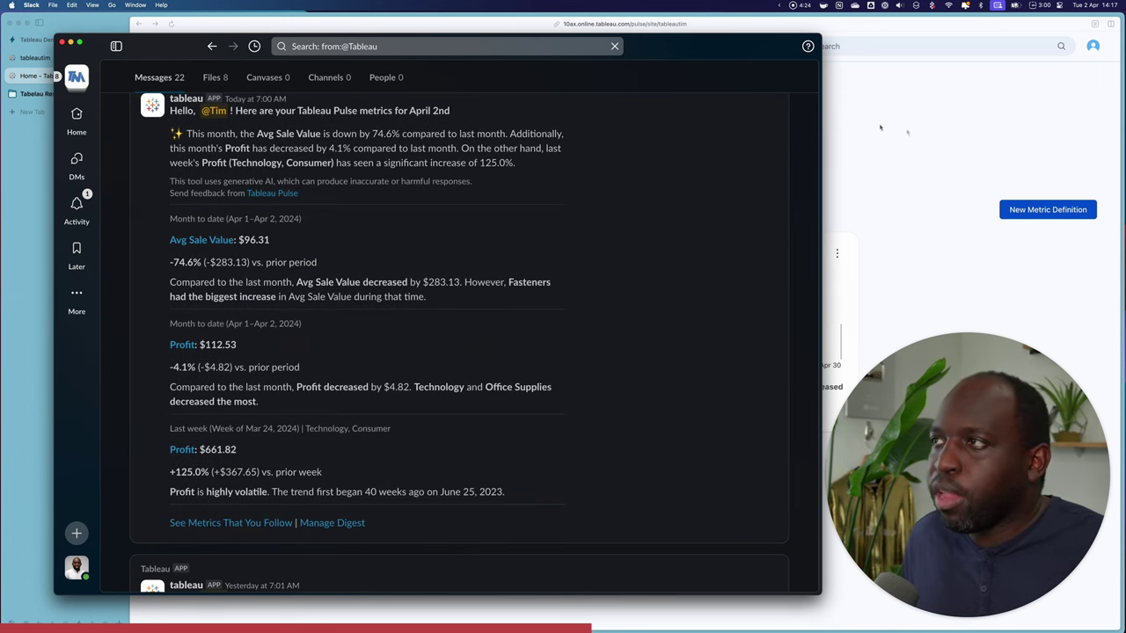
# - View the Pulse home page metric cards, then return to the Slack digest window
pyautogui.click(879, 128)
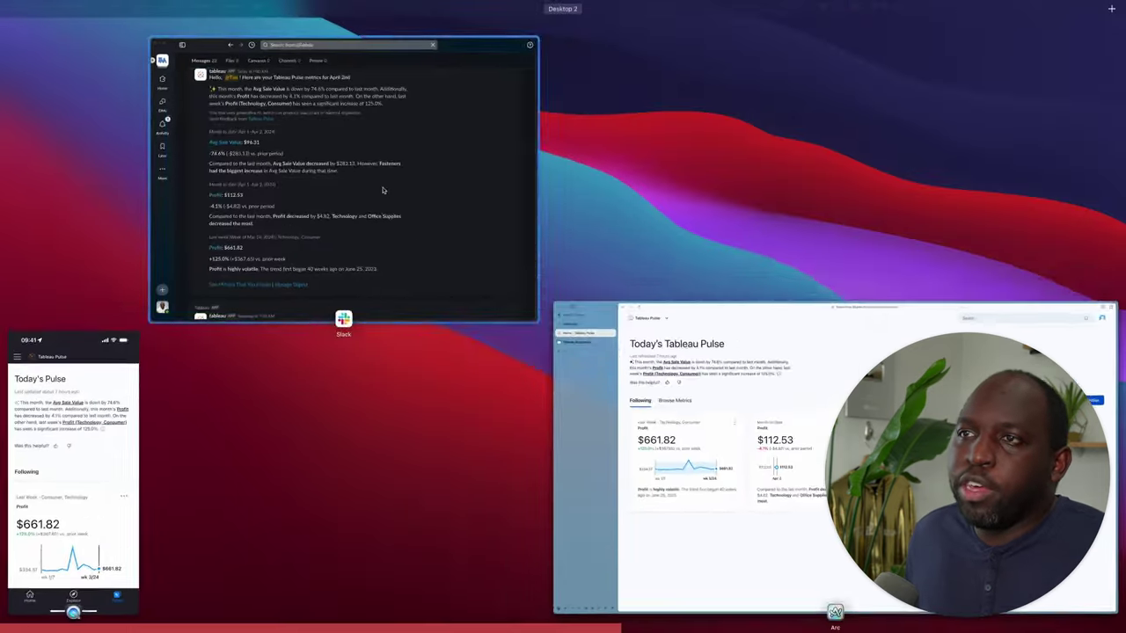
pyautogui.click(383, 190)
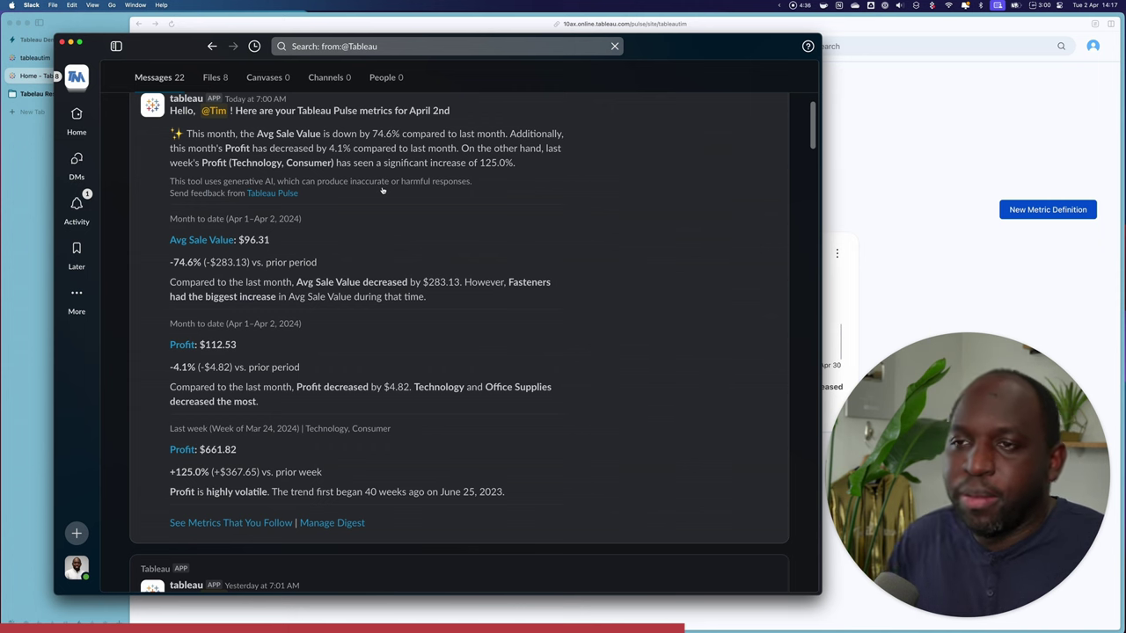
# - Scroll up through the Slack search results to the Tableau April 2nd digest message
pyautogui.scroll(1, 420, 280)
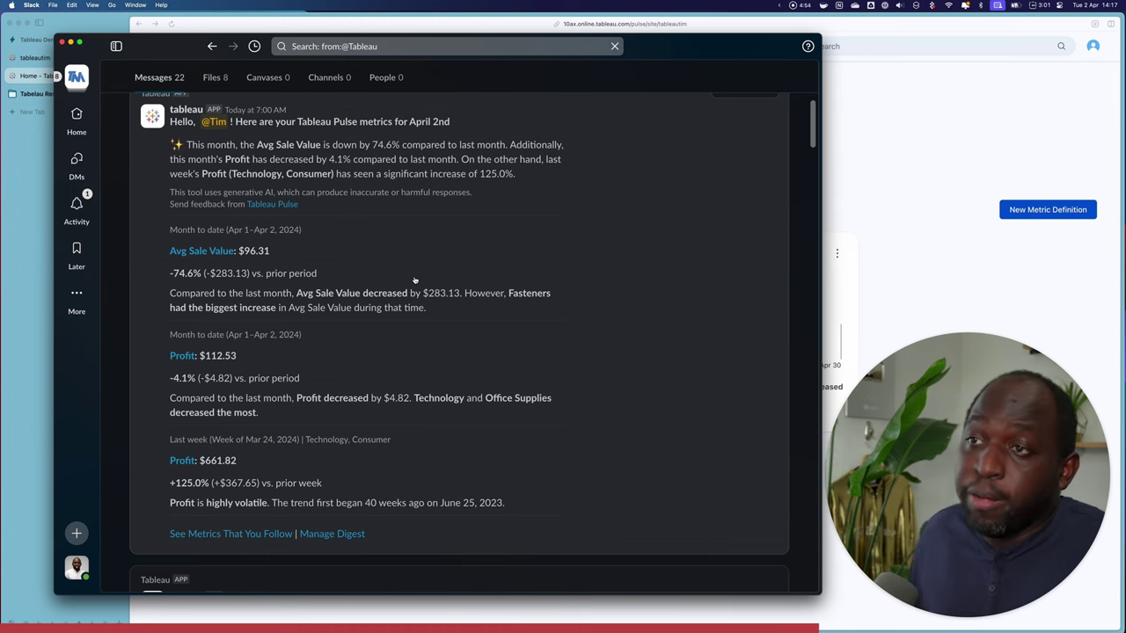
pyautogui.scroll(2, 414, 279)
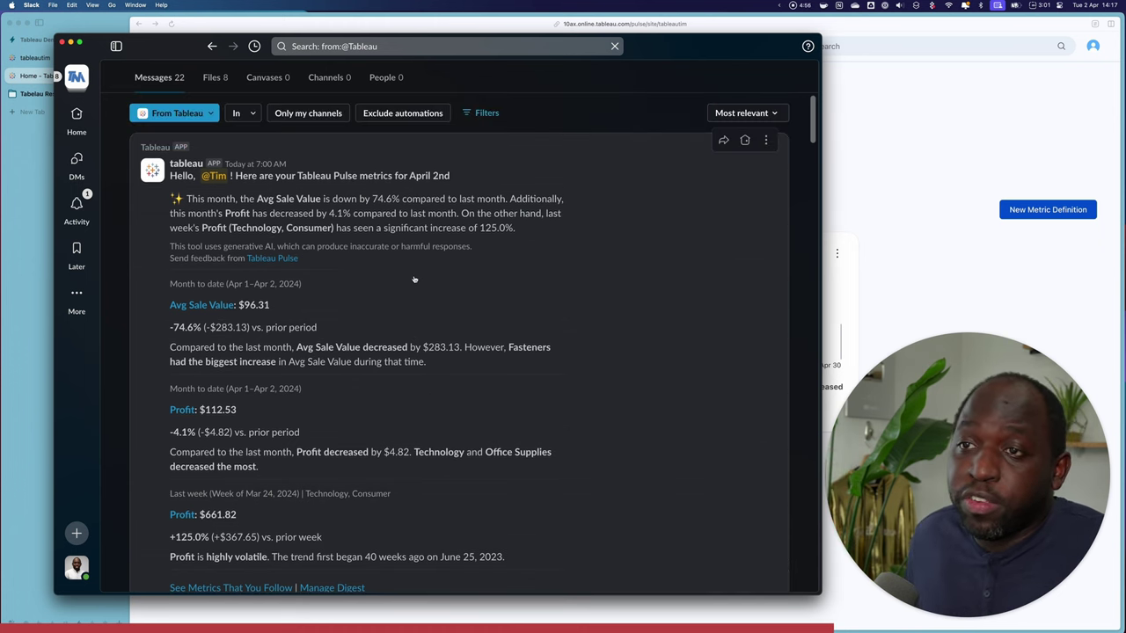
pyautogui.click(291, 313)
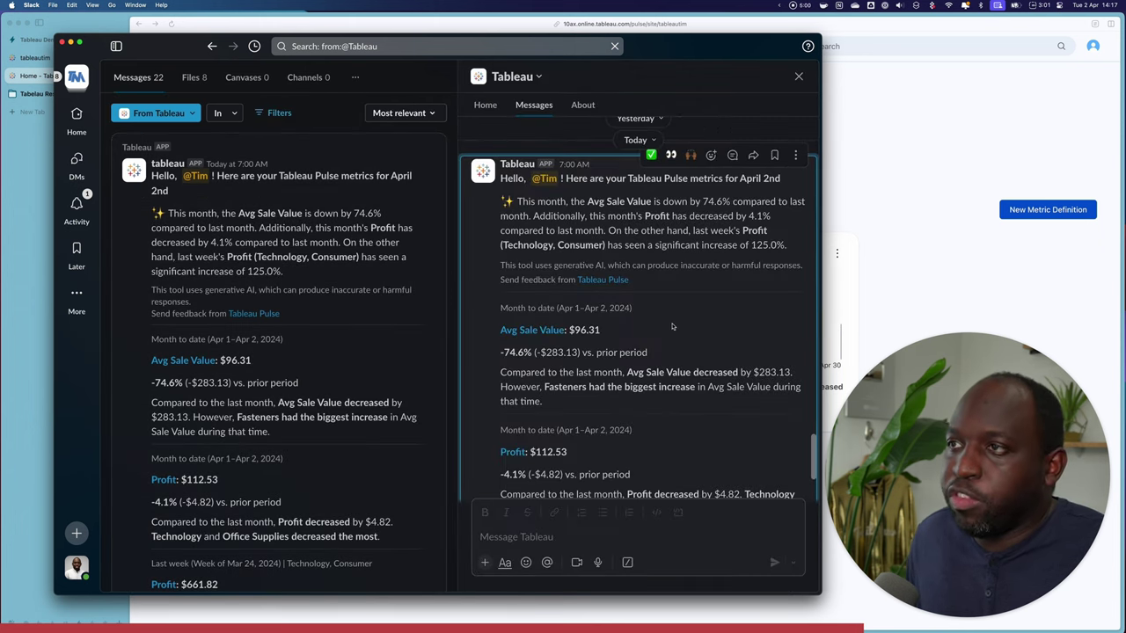
pyautogui.scroll(-1, 668, 327)
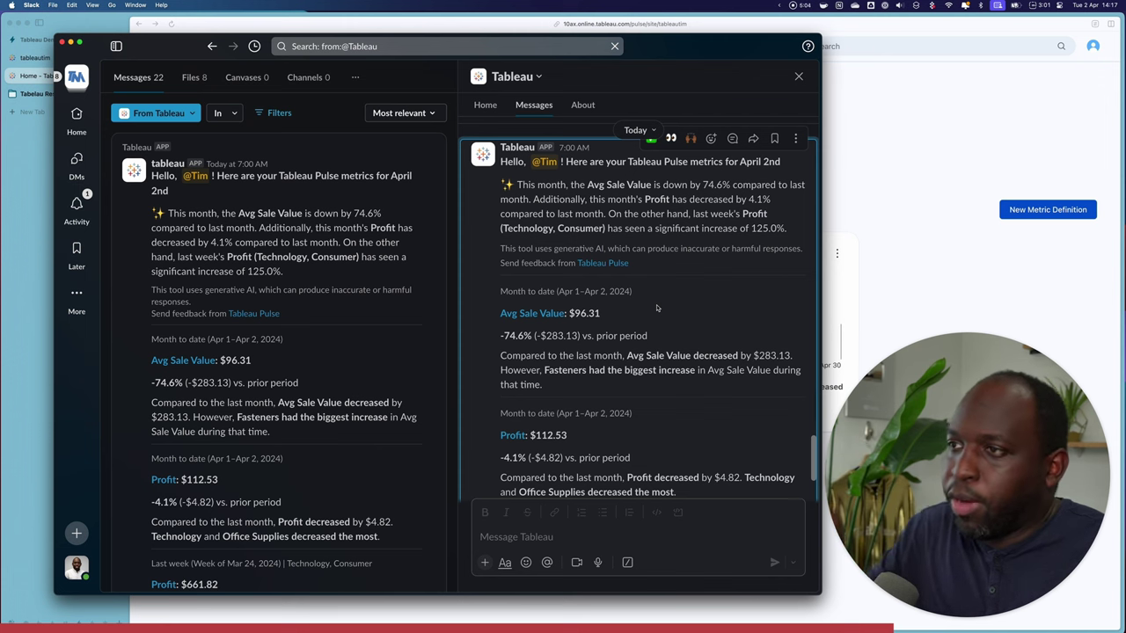
pyautogui.scroll(-1, 621, 350)
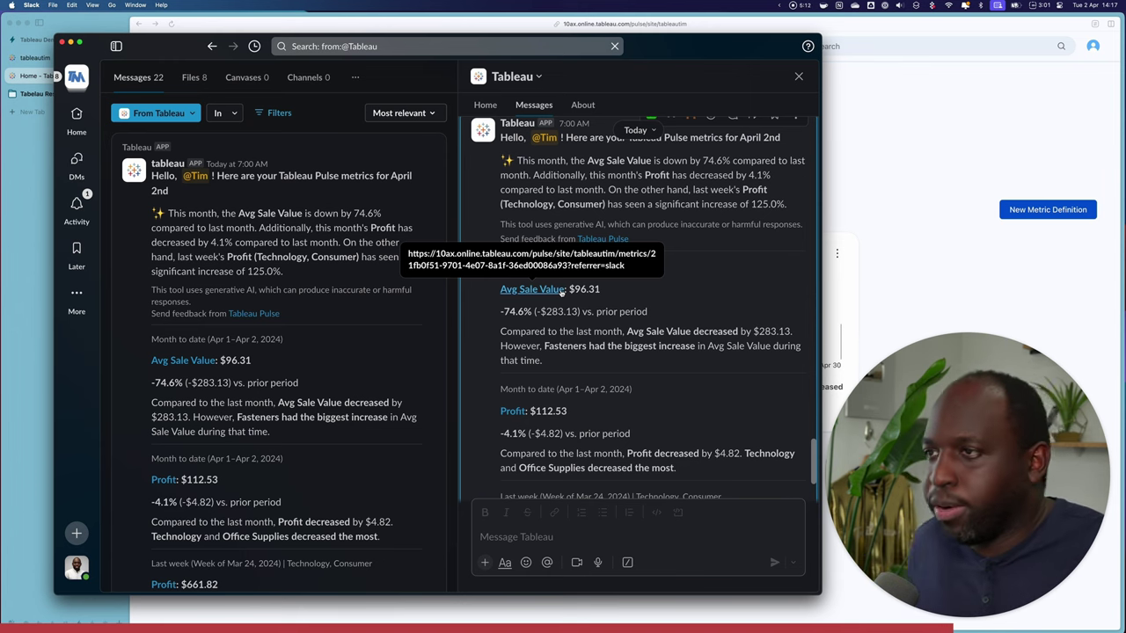
# - Follow the digest's Avg Sale Value link to its Pulse metric page, then bring up all windows
pyautogui.click(561, 290)
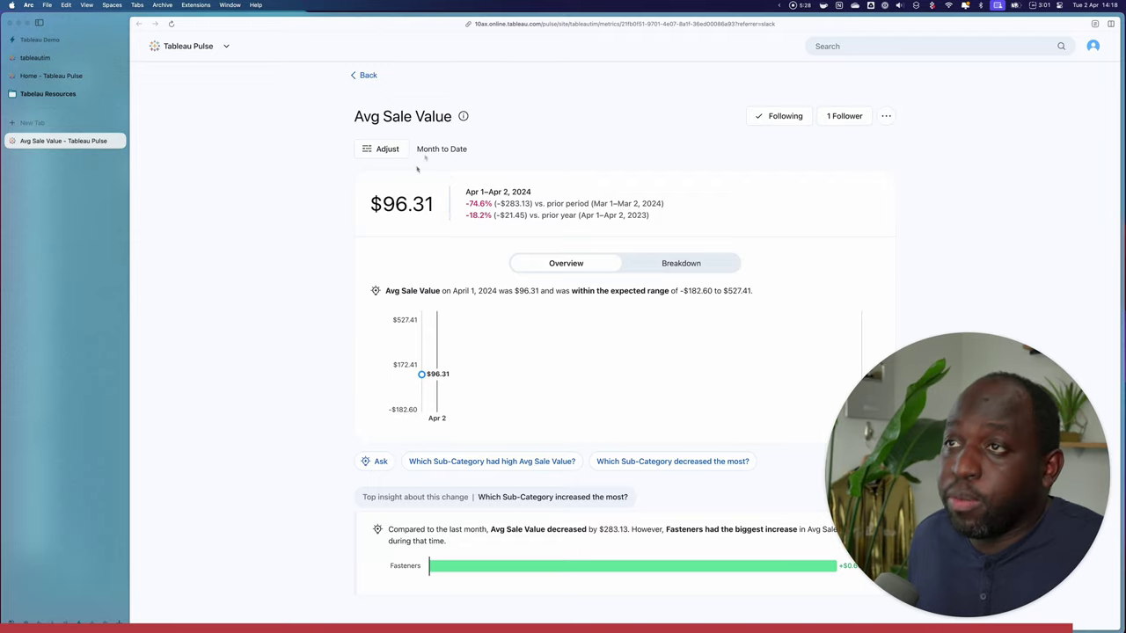
pyautogui.hotkey('ctrl', 'Up')
pyautogui.click(425, 167)
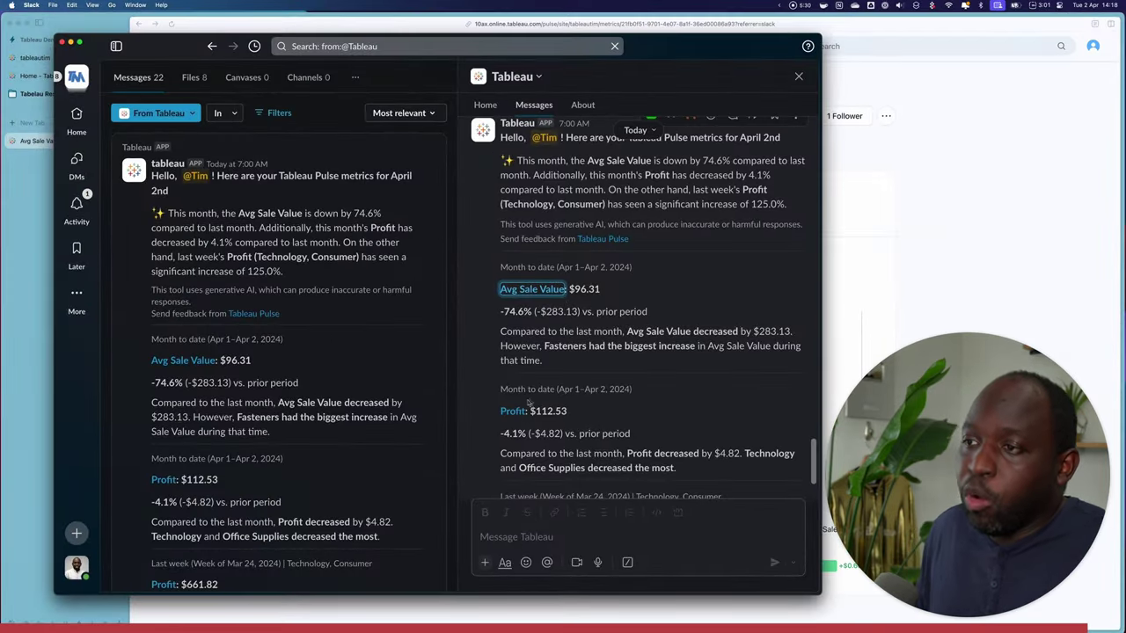
pyautogui.scroll(-3, 536, 406)
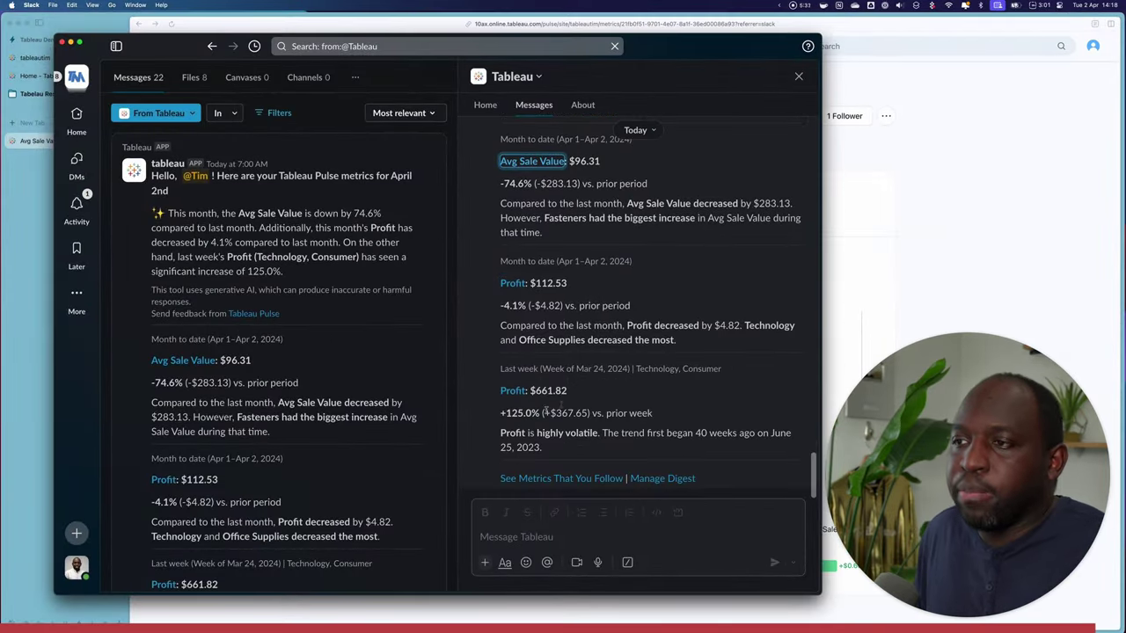
# - Show digest Preferences over the Avg Sale Value page, check its address, then head back to Slack
pyautogui.click(677, 481)
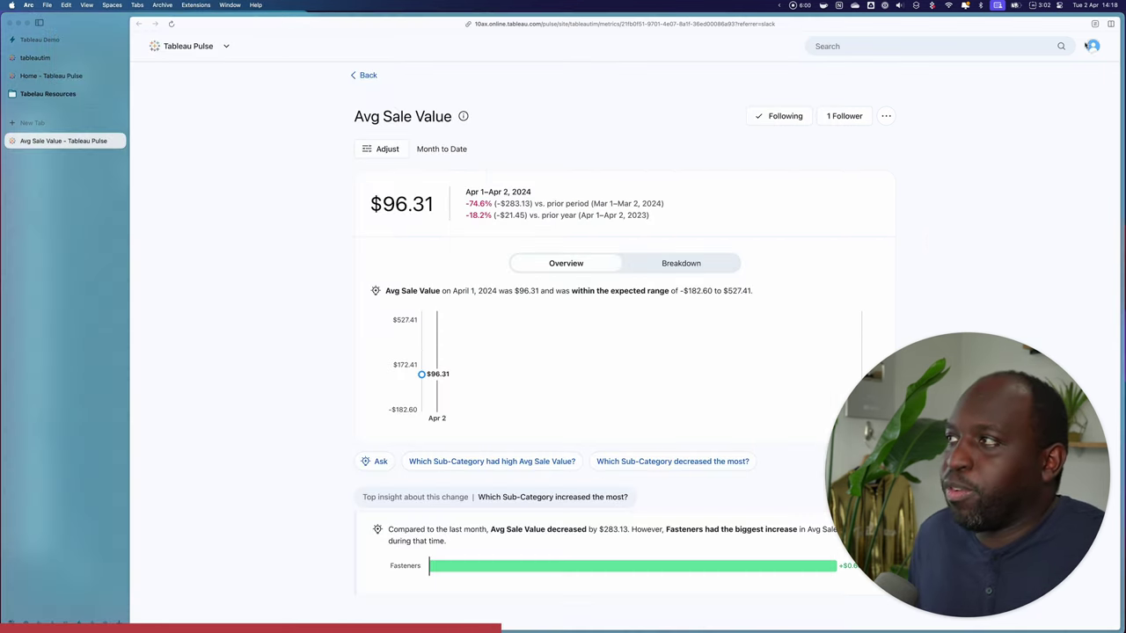
pyautogui.click(1092, 47)
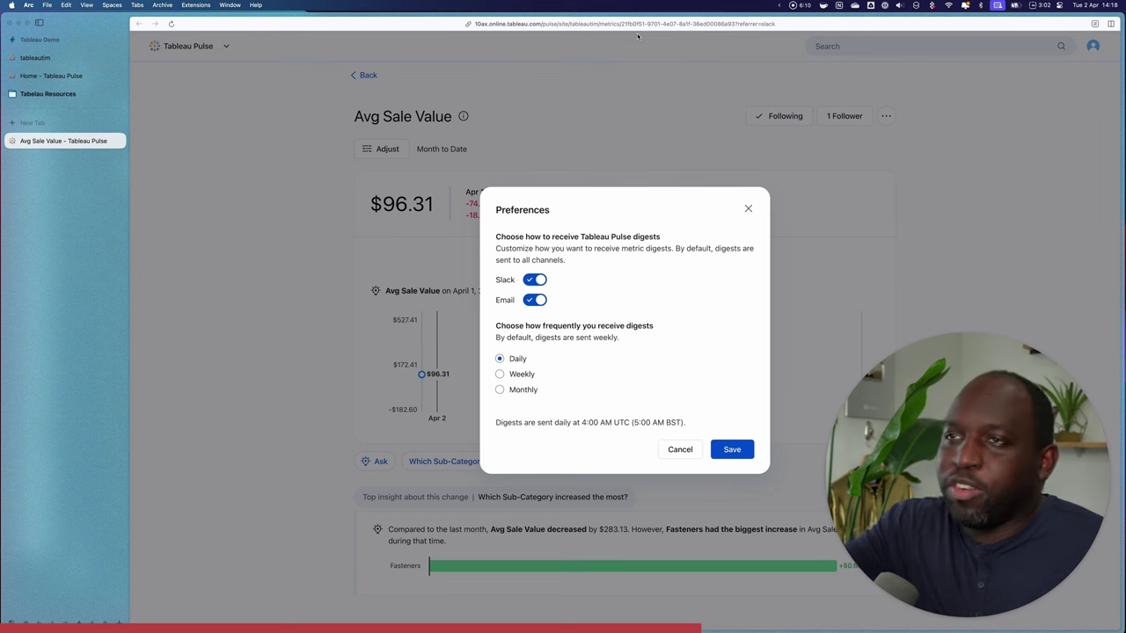
pyautogui.click(617, 25)
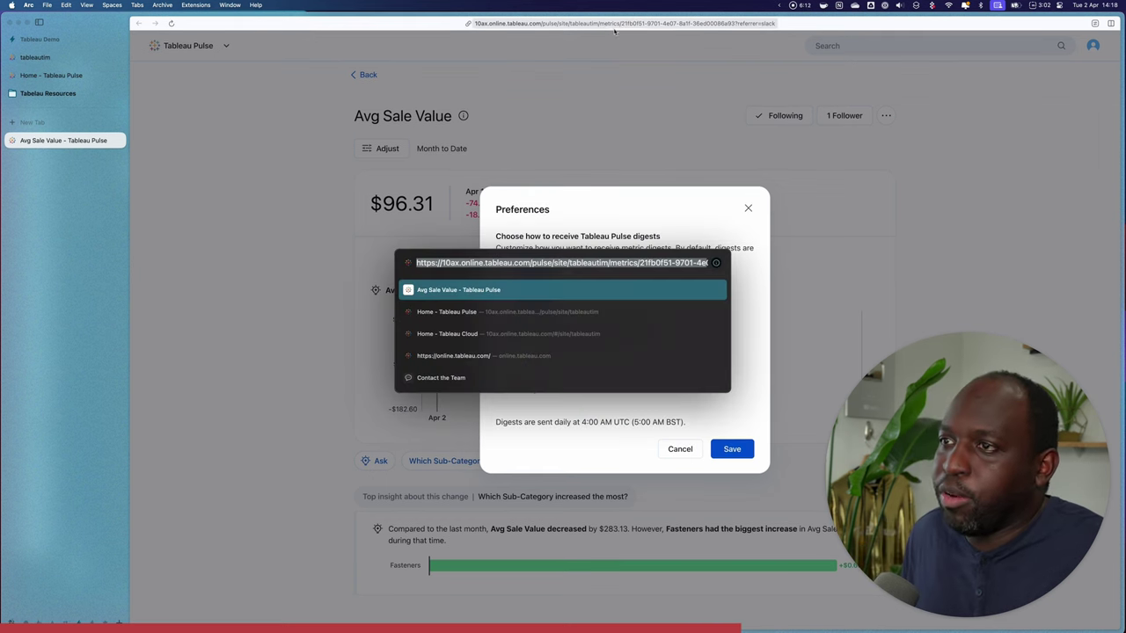
pyautogui.press('Escape')
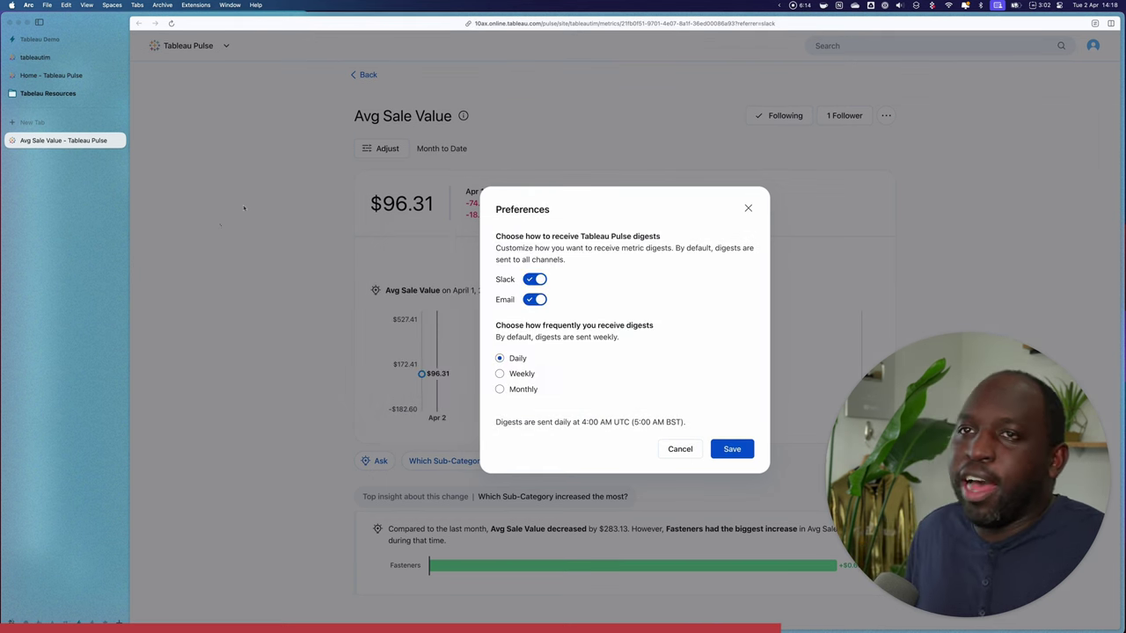
pyautogui.hotkey('ctrl', 'Up')
# - Return to Slack, then bring the mirrored iPhone running Tableau Mobile to the front
pyautogui.click(343, 176)
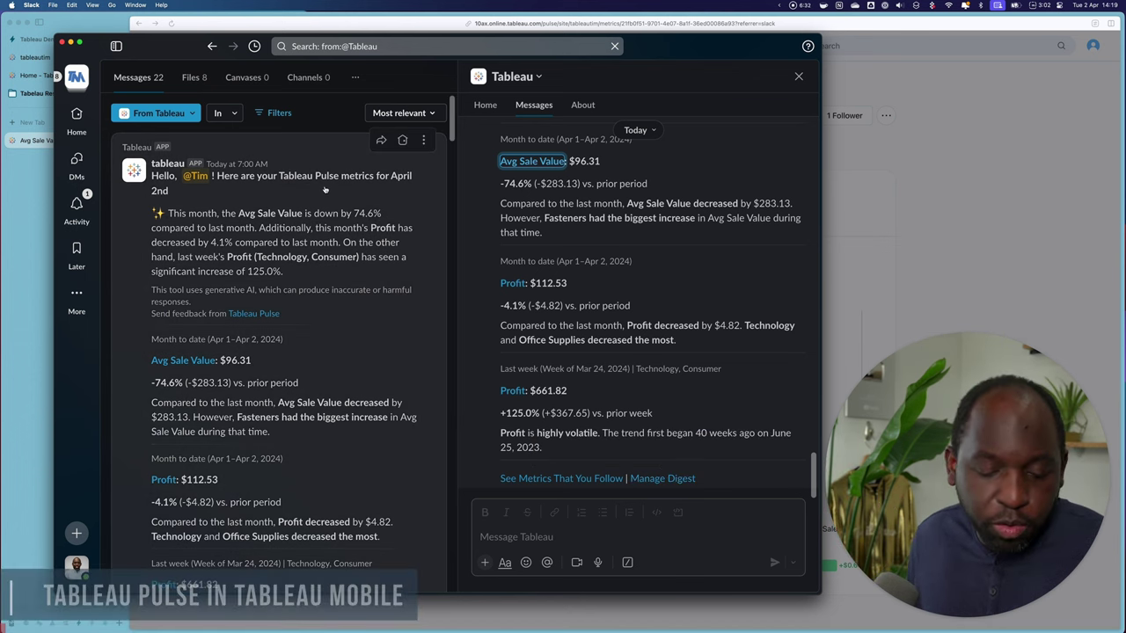
pyautogui.hotkey('ctrl', 'Up')
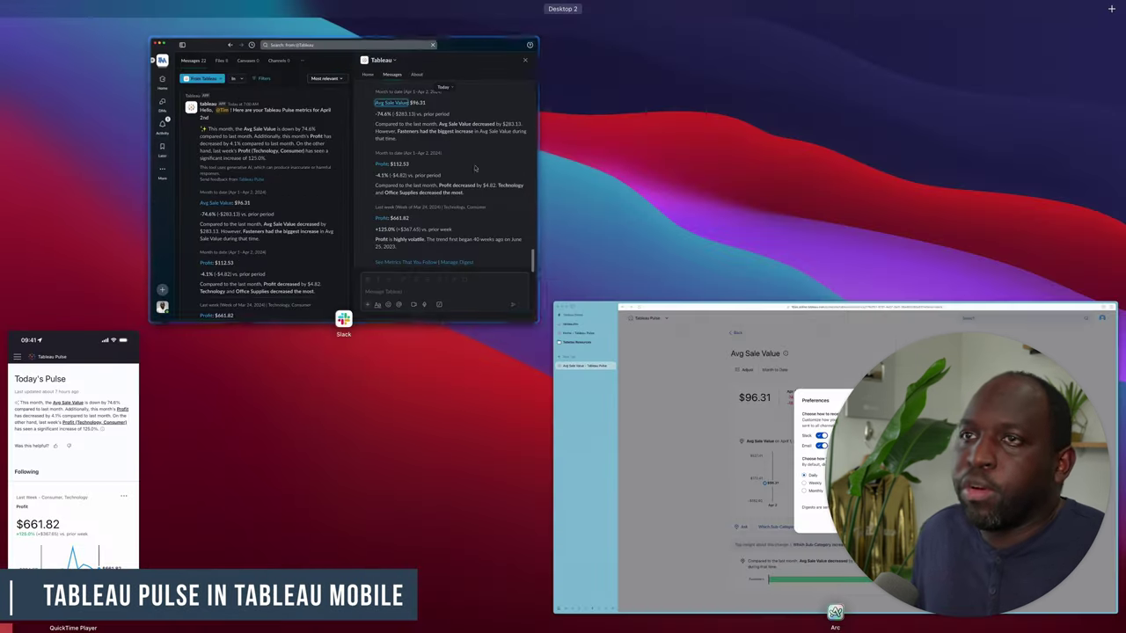
pyautogui.click(114, 402)
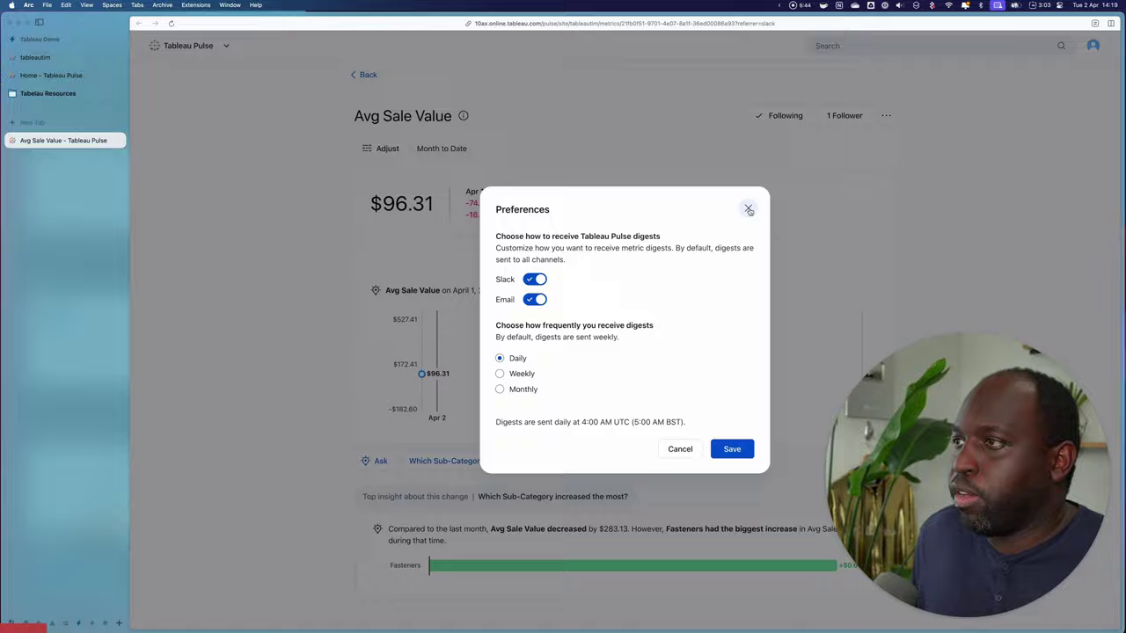
# - Close the digest preferences and center the phone mirror showing Today's Pulse
pyautogui.click(749, 209)
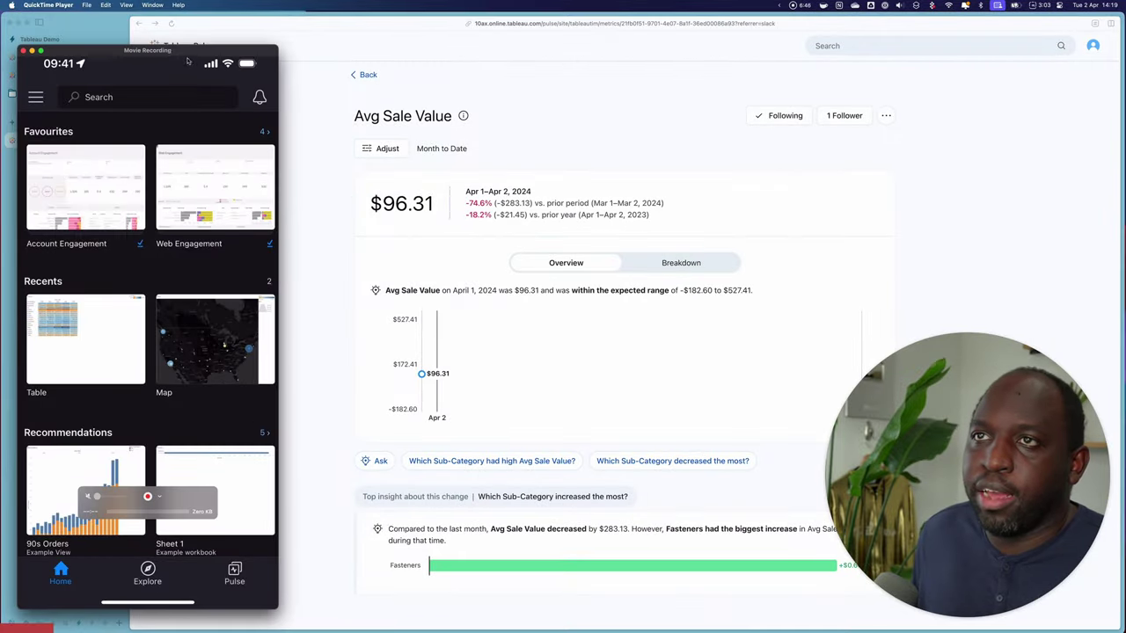
pyautogui.moveTo(180, 64); pyautogui.dragTo(545, 48)
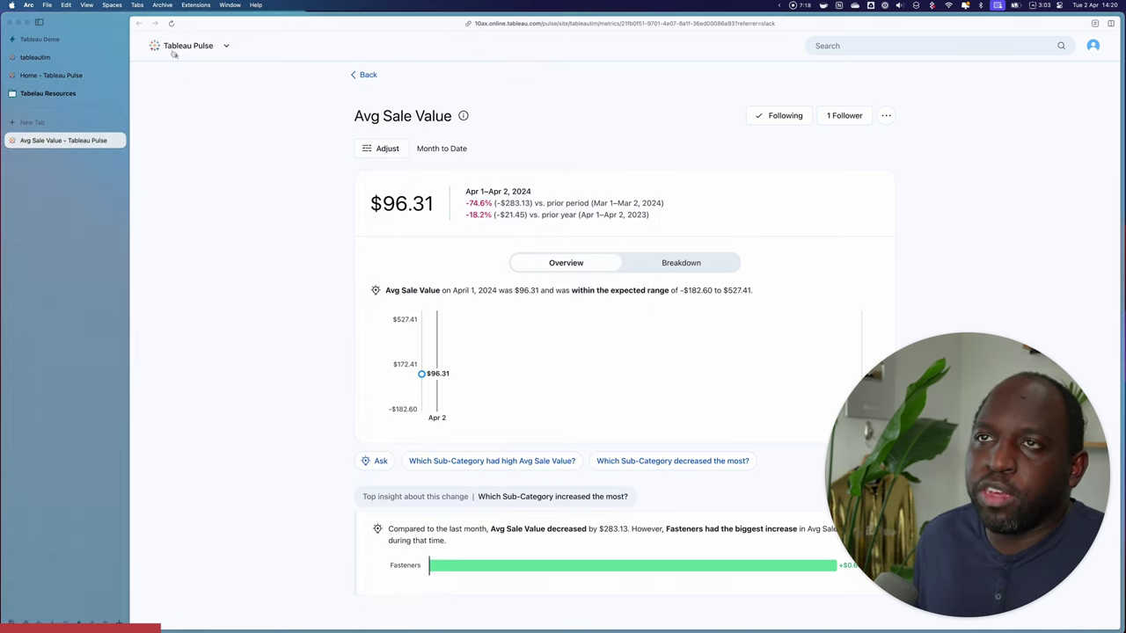
# - Return to the Tableau Pulse home and move the phone mirror to the right of the metric cards
pyautogui.click(173, 49)
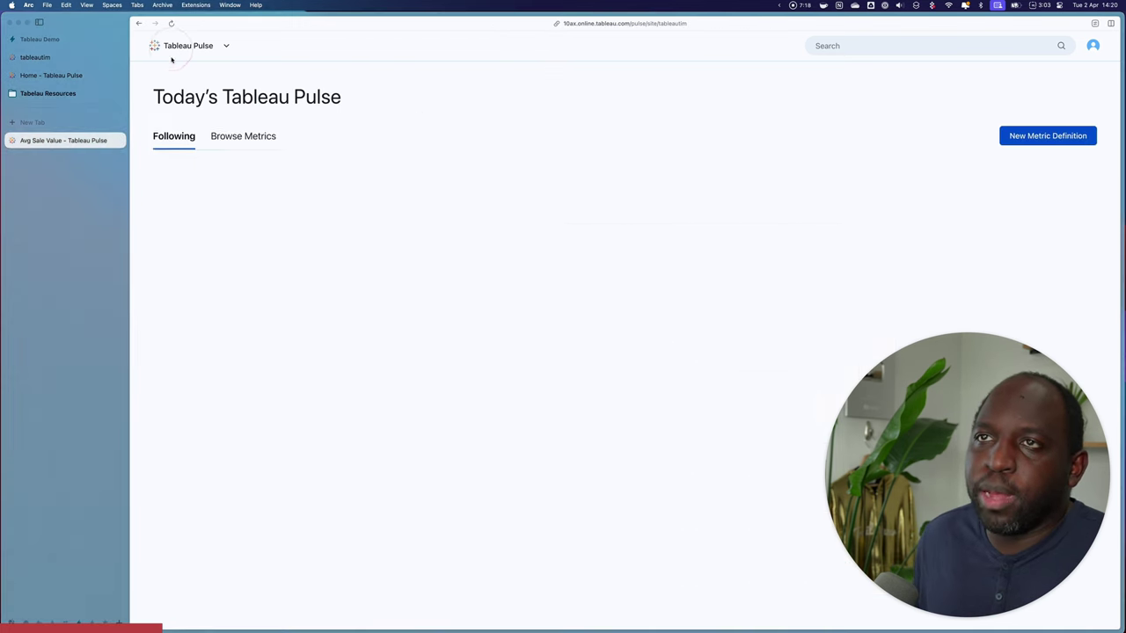
pyautogui.hotkey('ctrl', 'Up')
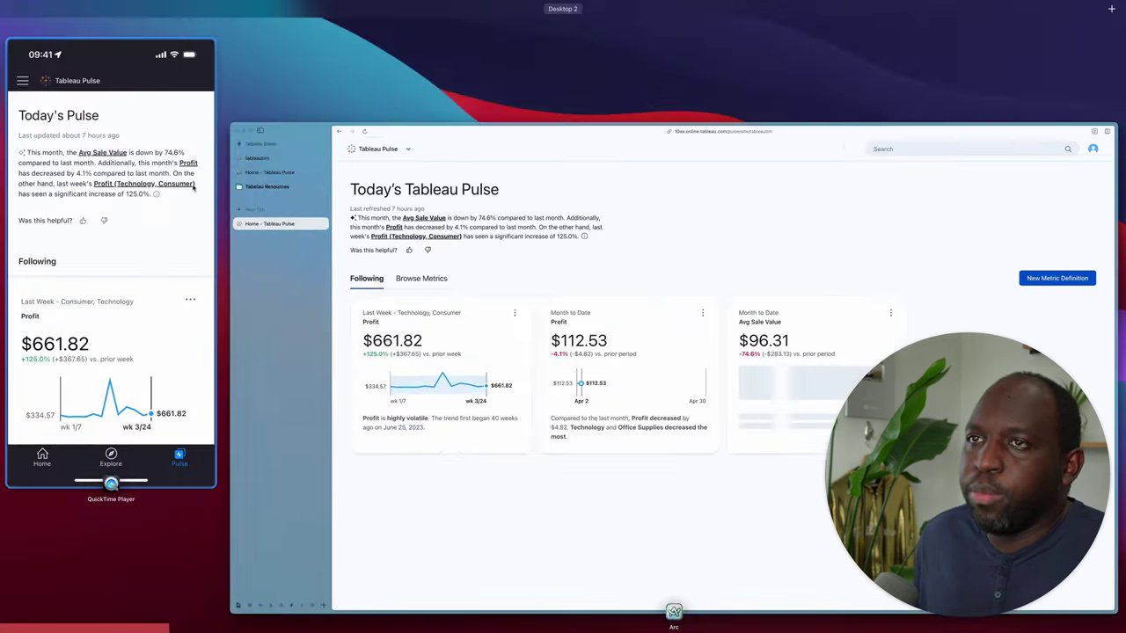
pyautogui.click(194, 187)
pyautogui.moveTo(541, 52); pyautogui.dragTo(696, 51)
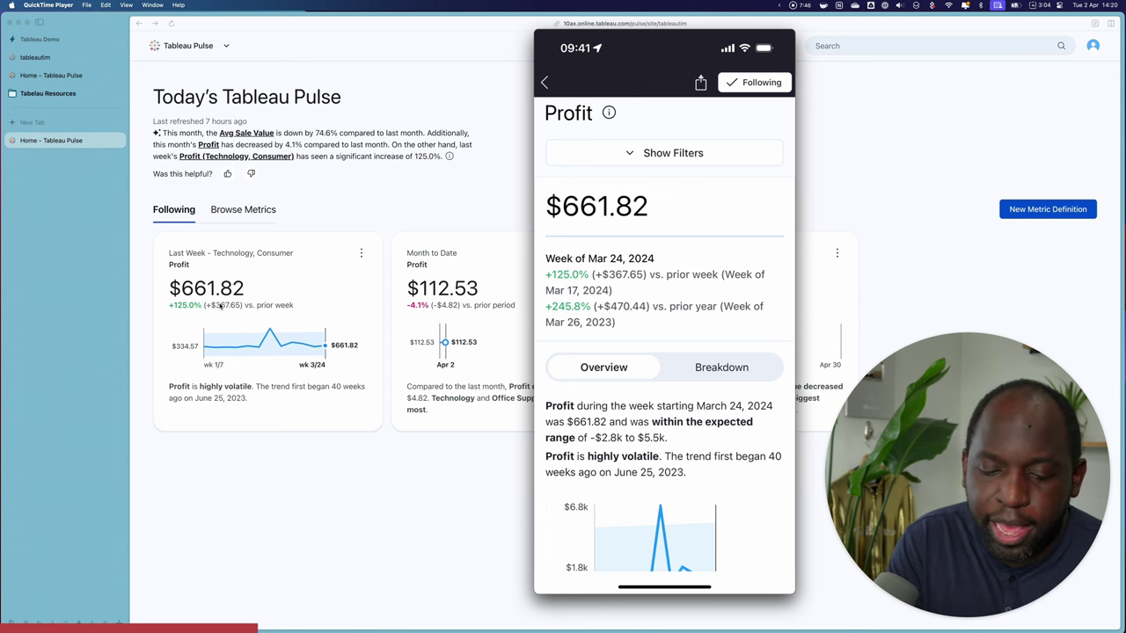
pyautogui.click(664, 152)
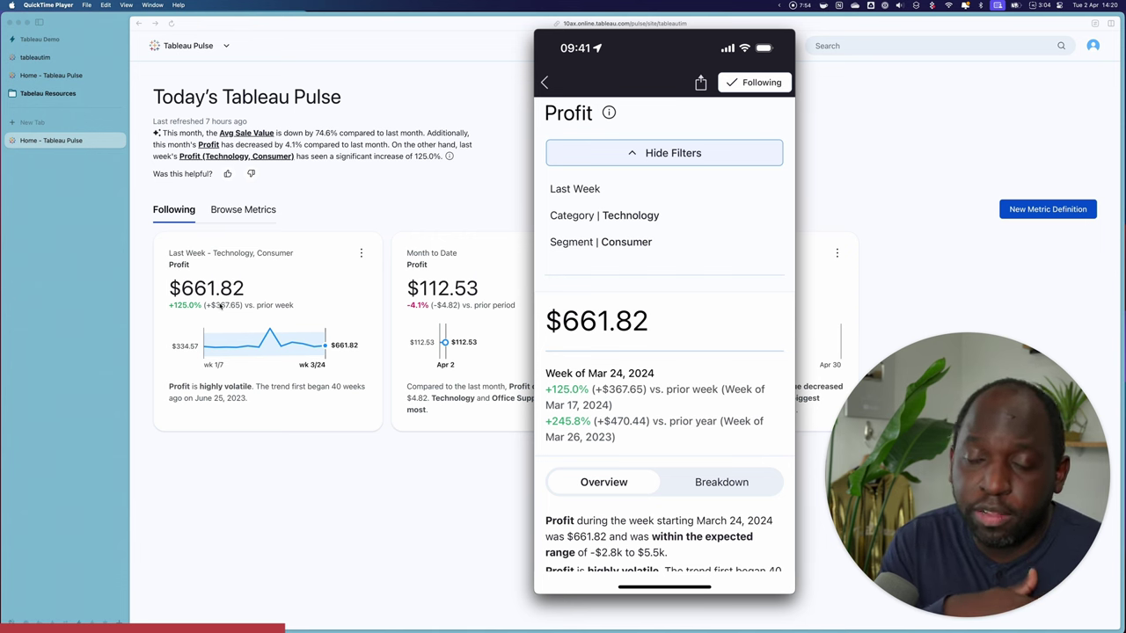
pyautogui.click(604, 215)
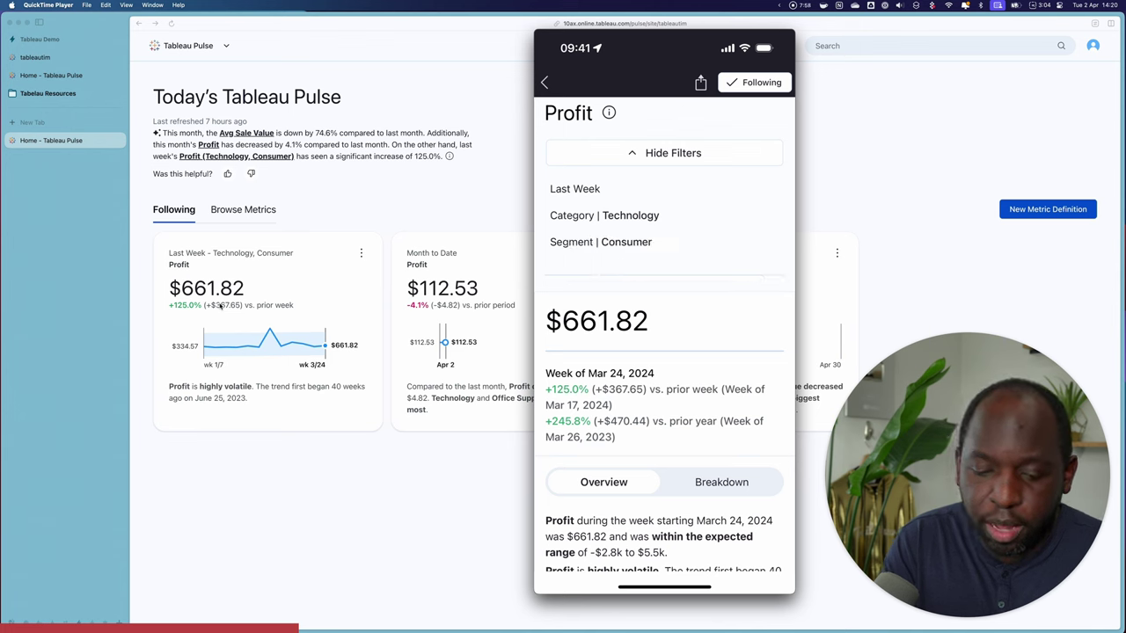
pyautogui.click(600, 242)
pyautogui.click(664, 153)
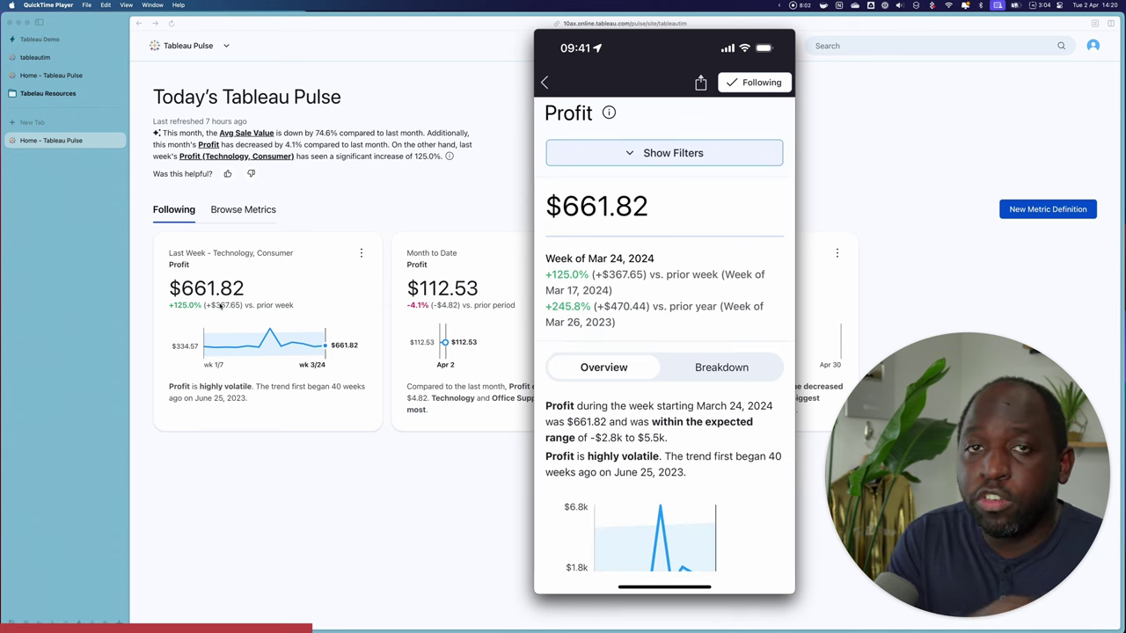
pyautogui.scroll(-3, 664, 352)
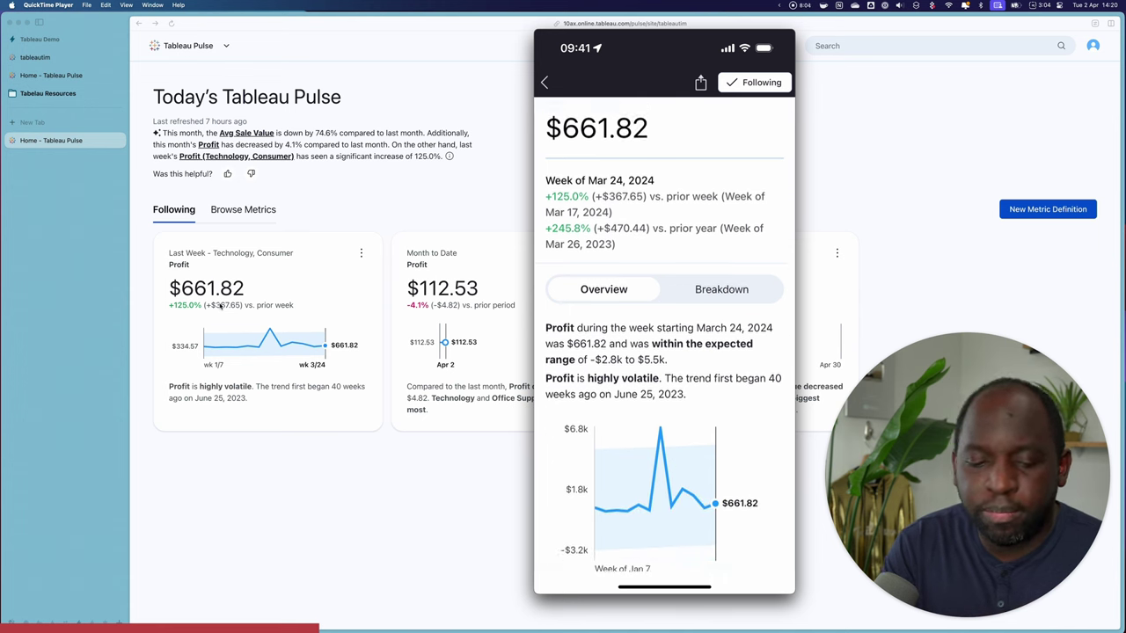
pyautogui.scroll(-1, 664, 352)
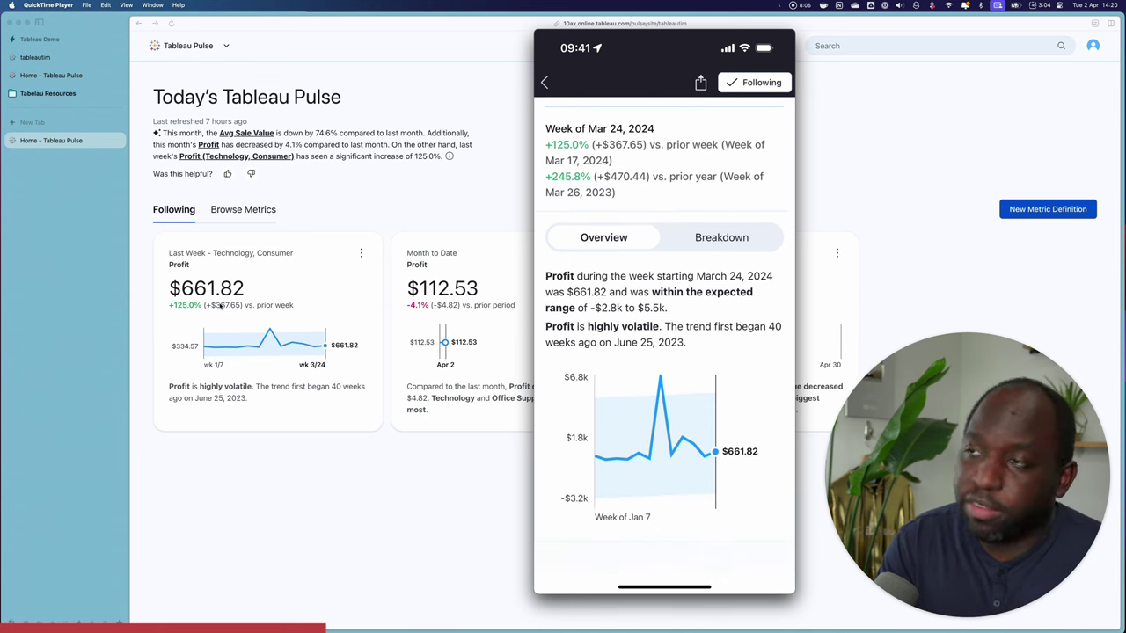
pyautogui.click(721, 237)
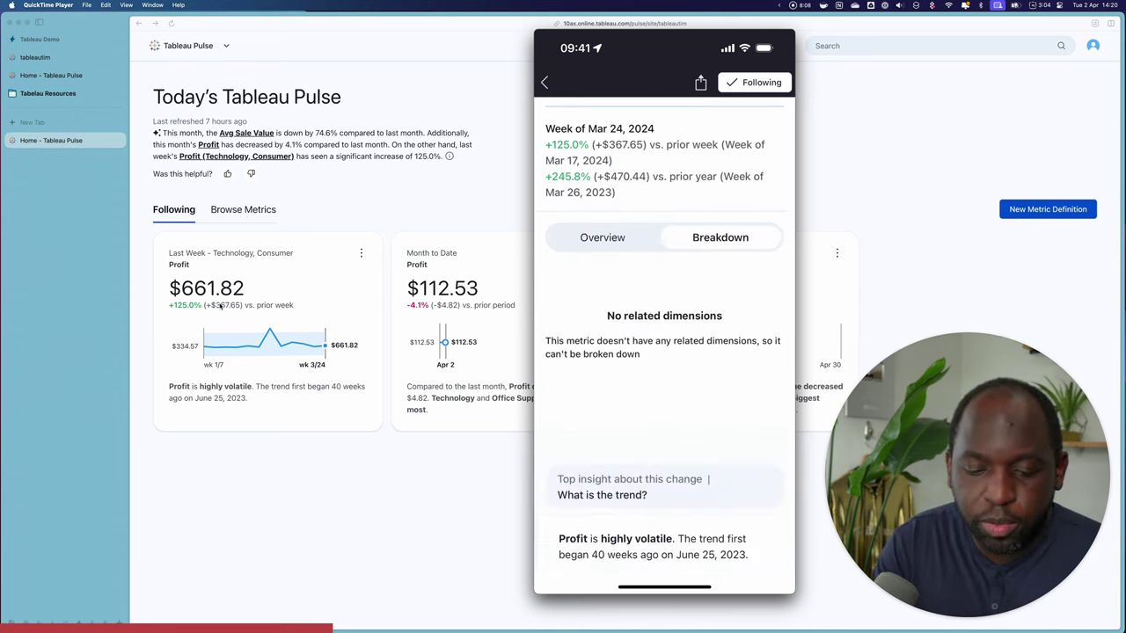
pyautogui.click(602, 237)
pyautogui.scroll(-5, 663, 351)
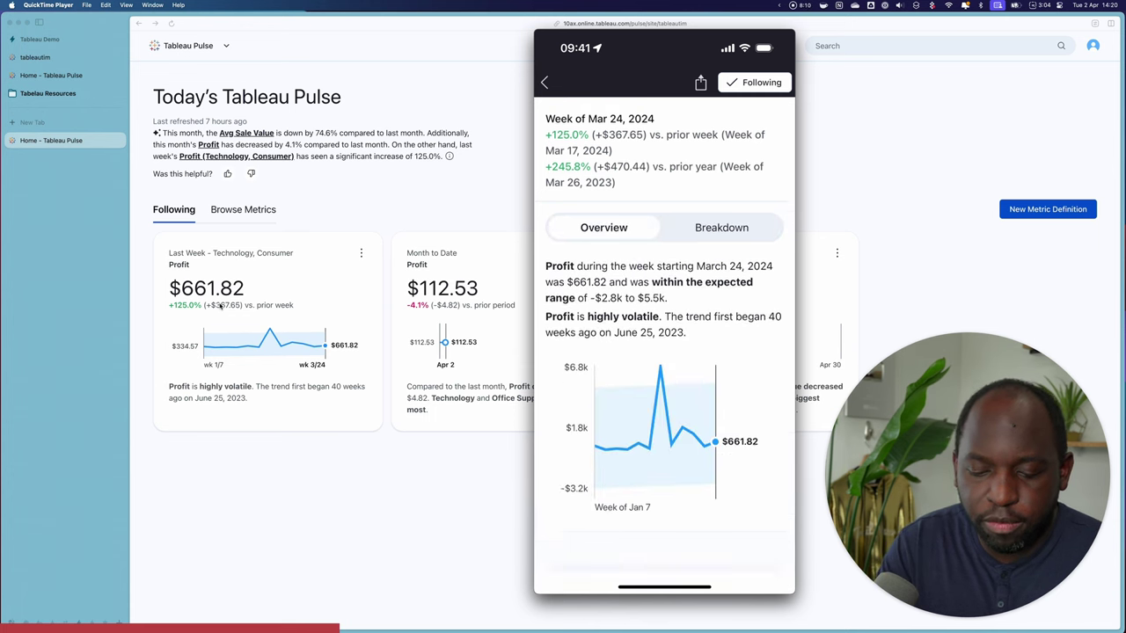
pyautogui.click(687, 404)
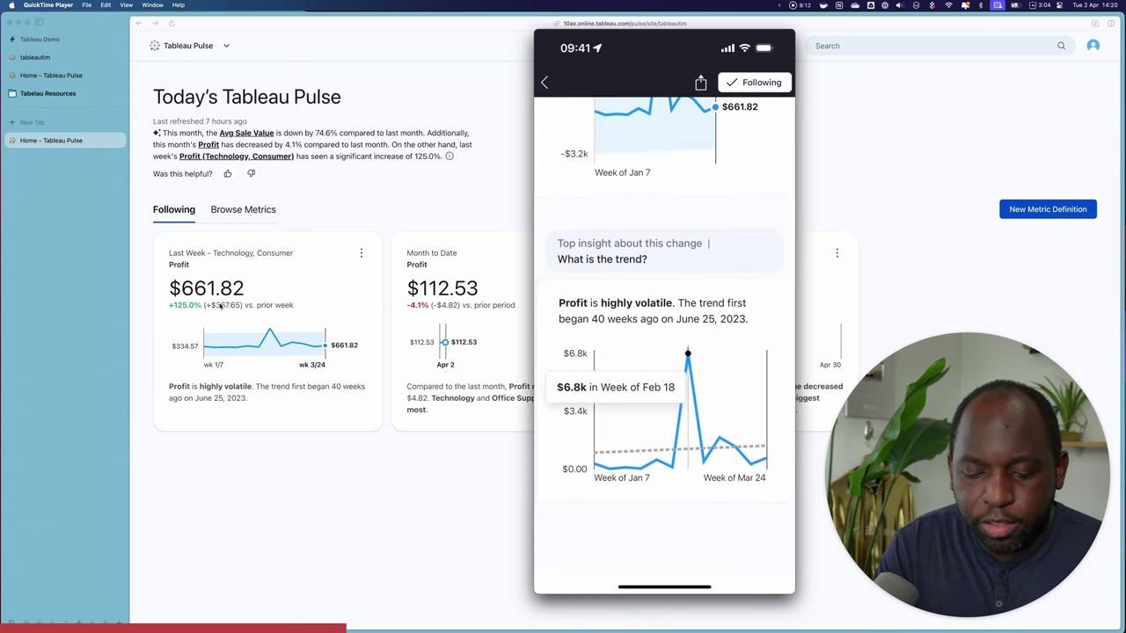
pyautogui.scroll(3, 664, 352)
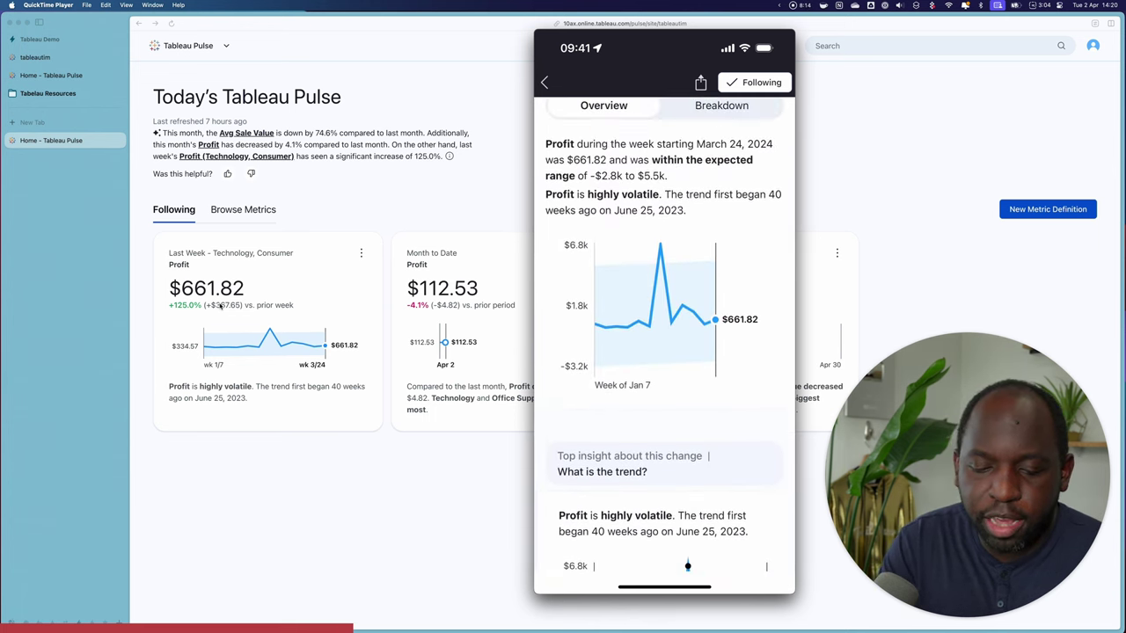
# - Open the month-to-date Profit metric ($112.53) and its breakdown by Category on the phone
pyautogui.click(659, 298)
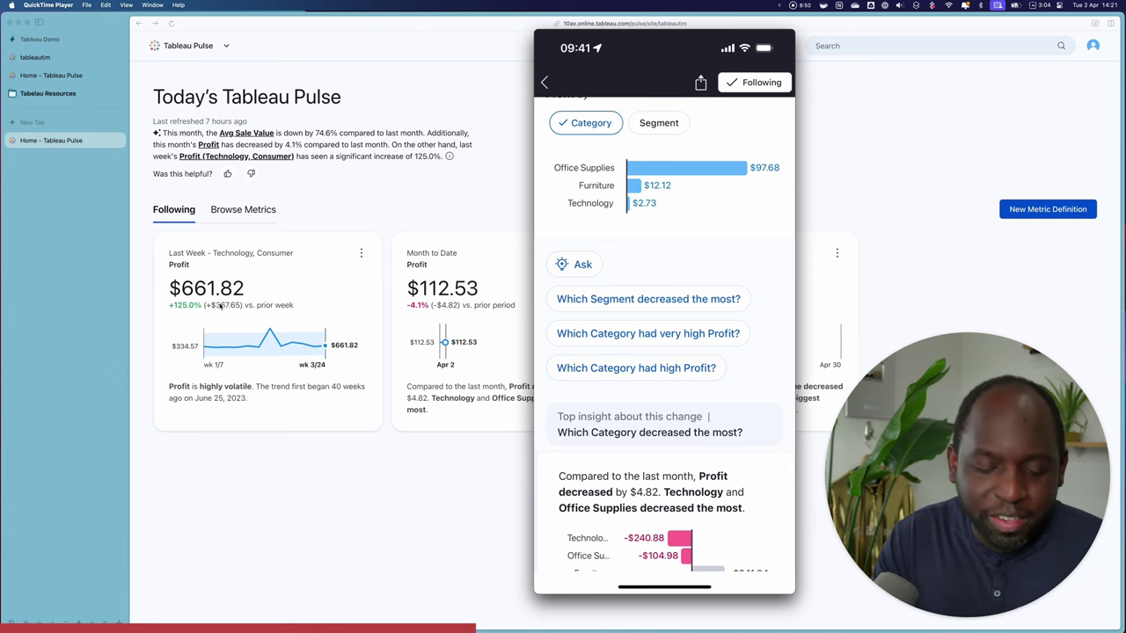
# - Ask which Category had high Profit and which Segment decreased the most
pyautogui.click(649, 424)
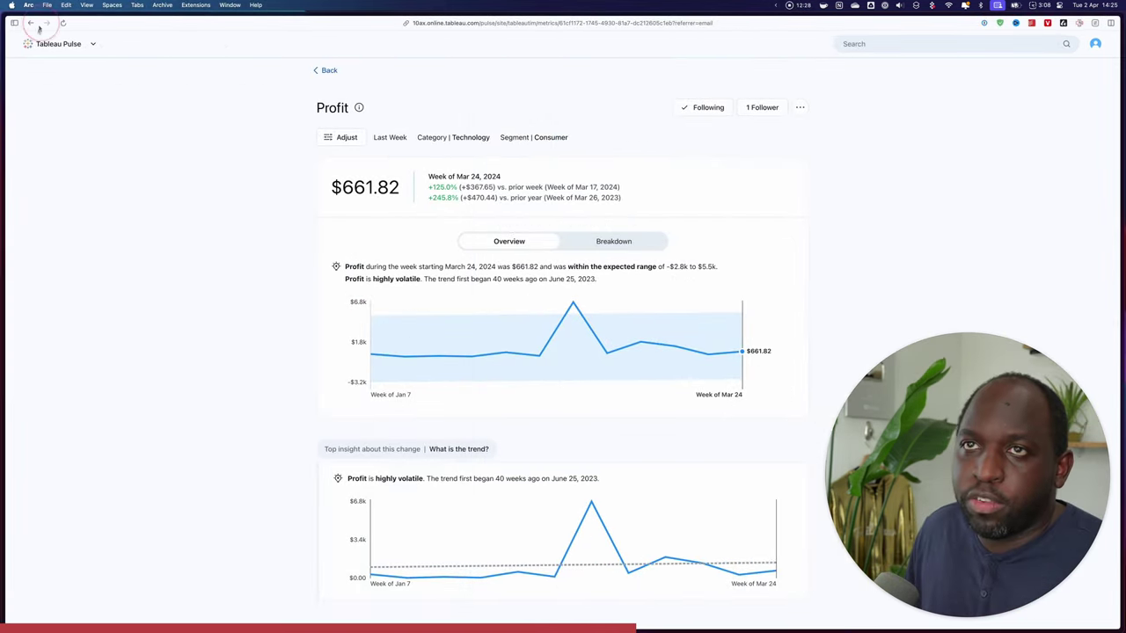
# - Place the Profit page window beside the phone mirror and open the Profit card on the phone
pyautogui.moveTo(5, 68)
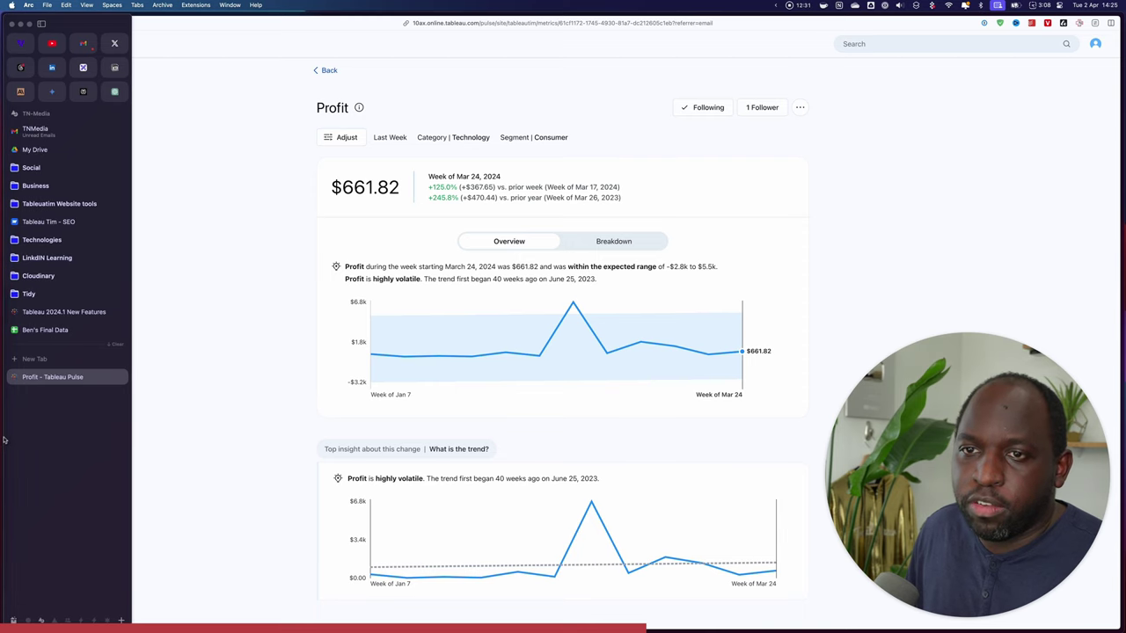
pyautogui.hotkey('ctrl', 'Left')
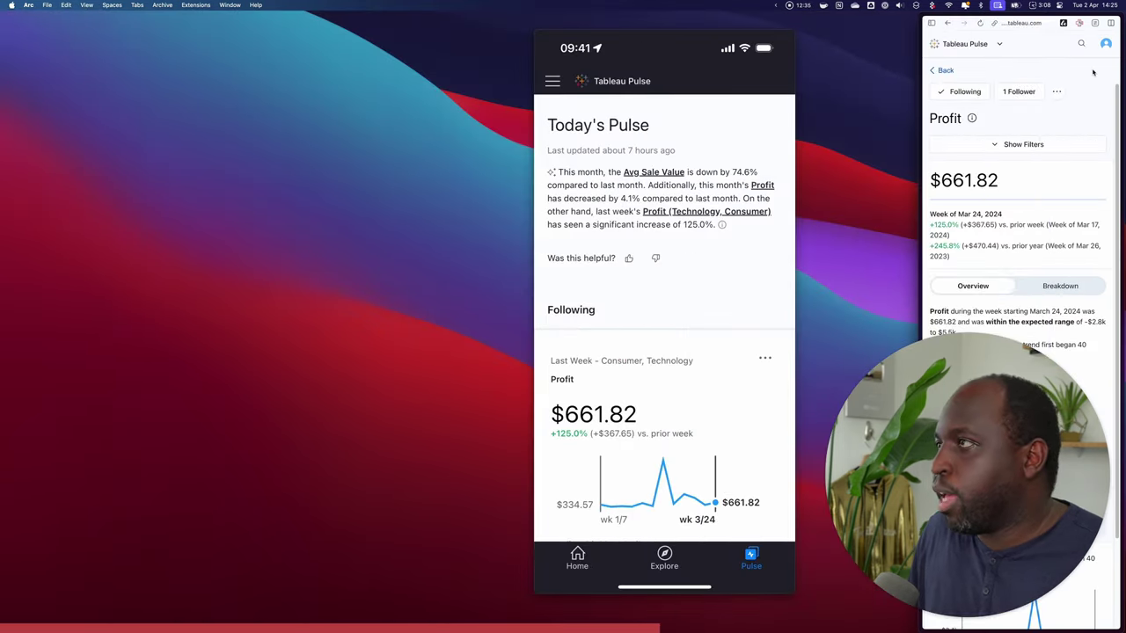
pyautogui.moveTo(1018, 19); pyautogui.dragTo(902, 29)
pyautogui.moveTo(741, 41)
pyautogui.mouseDown()
pyautogui.moveTo(690, 37)
pyautogui.moveTo(735, 36)
pyautogui.mouseUp()
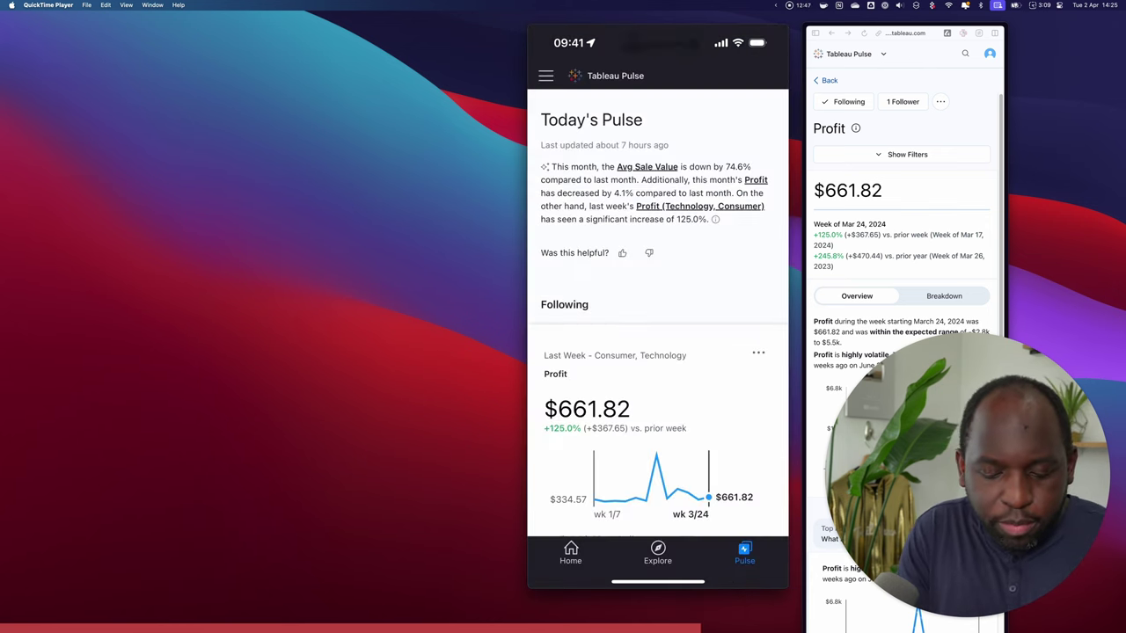
pyautogui.click(589, 330)
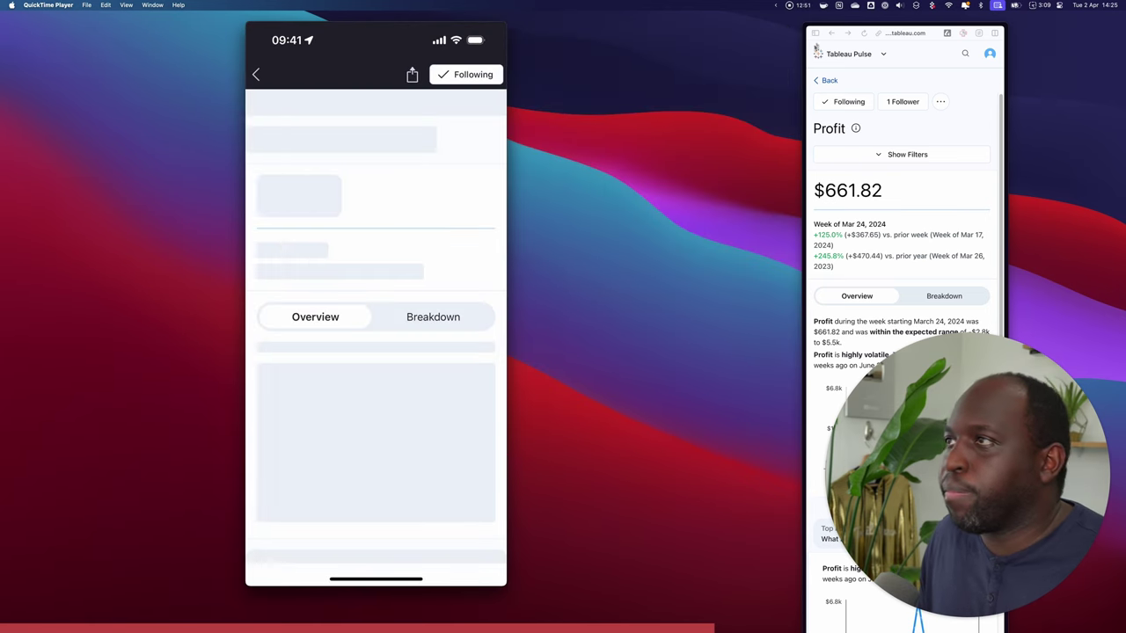
# - Place the browser beside the phone mirror and zoom the Profit page to 150%
pyautogui.moveTo(864, 28); pyautogui.dragTo(596, 26)
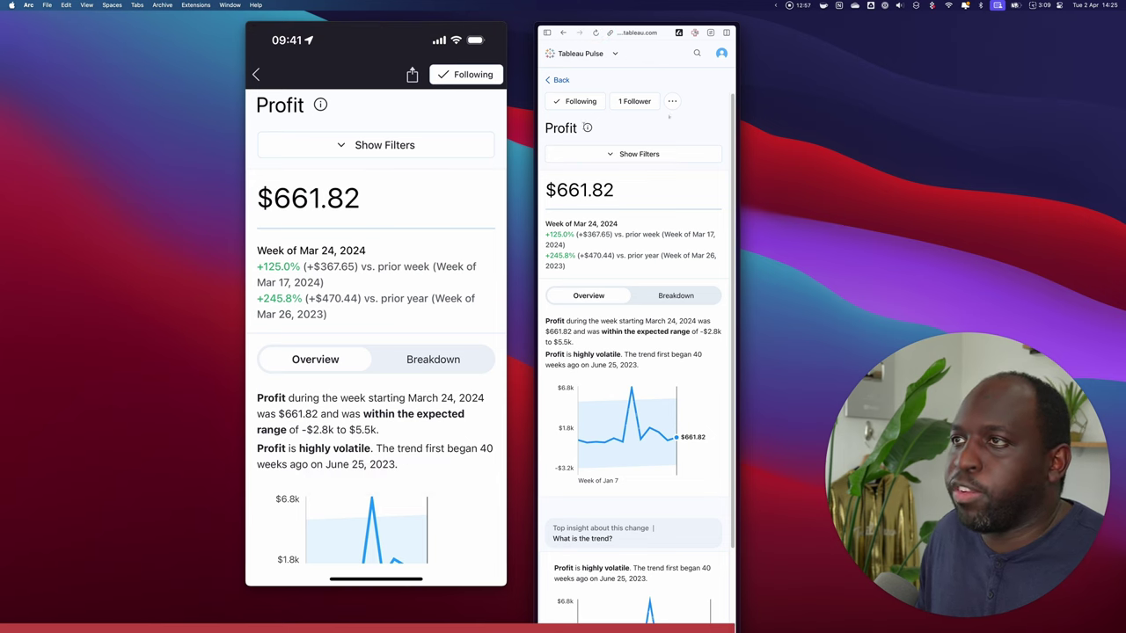
pyautogui.scroll(-2, 617, 201)
pyautogui.scroll(2, 611, 244)
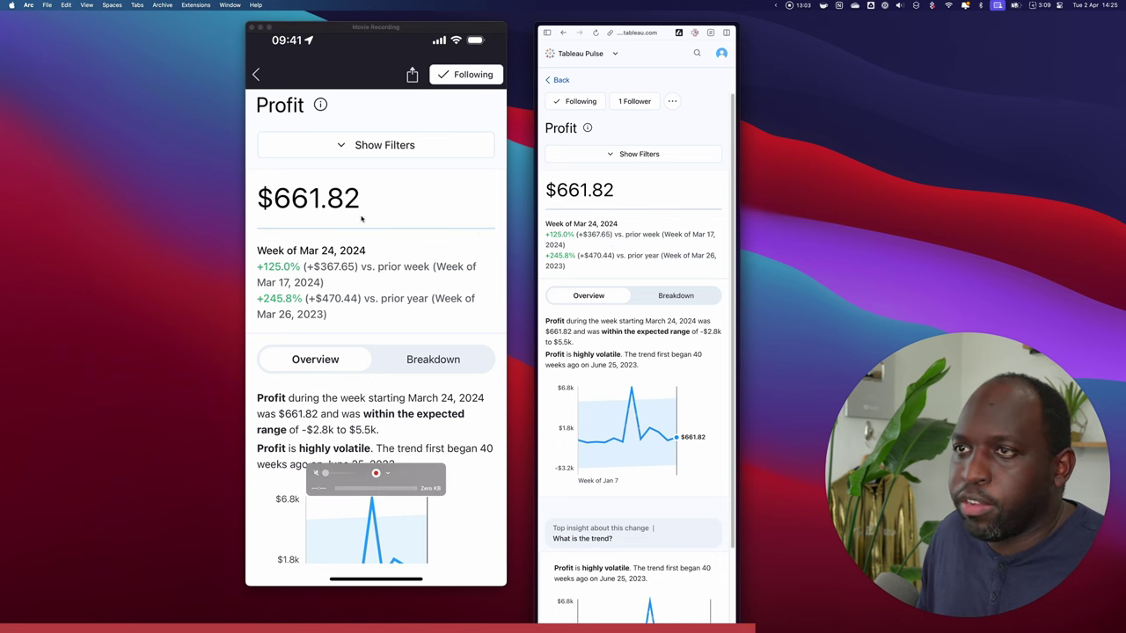
pyautogui.moveTo(635, 26); pyautogui.dragTo(627, 46)
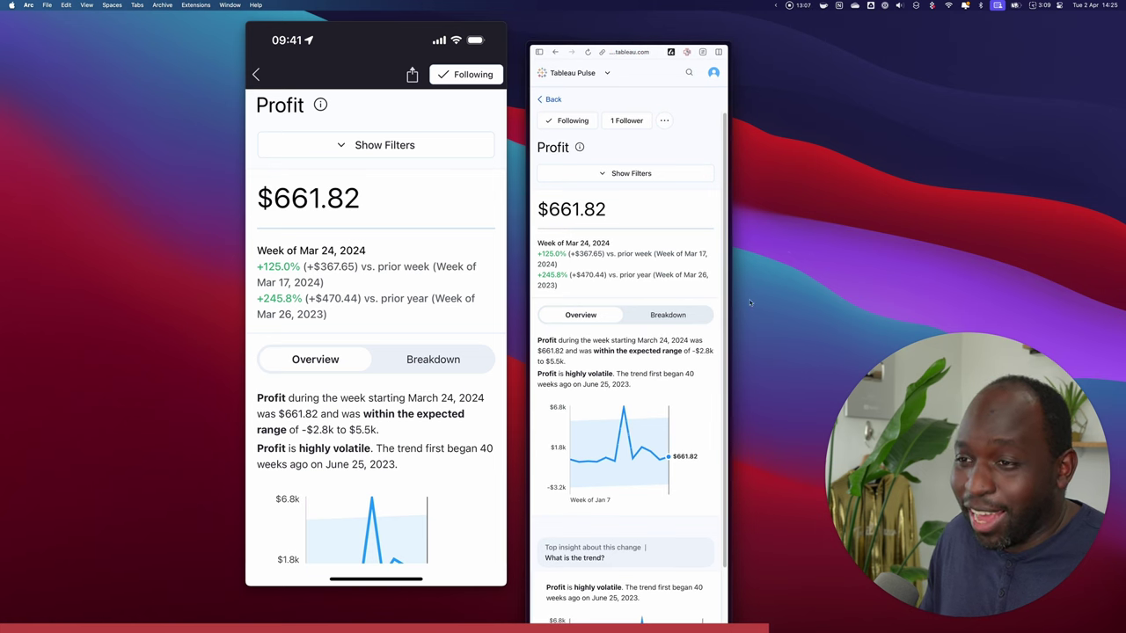
pyautogui.click(682, 208)
pyautogui.press('super+equal')
pyautogui.press('super+equal')
pyautogui.press('super+equal')
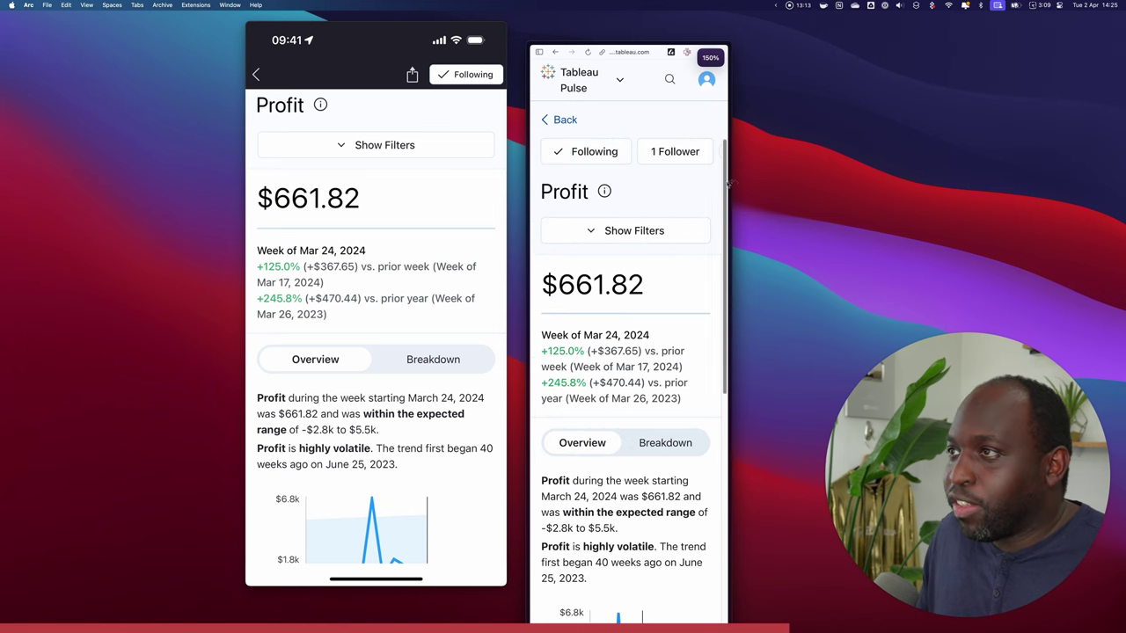
# - Narrow the browser to phone width and align it next to the phone mirror
pyautogui.moveTo(730, 181); pyautogui.dragTo(827, 191)
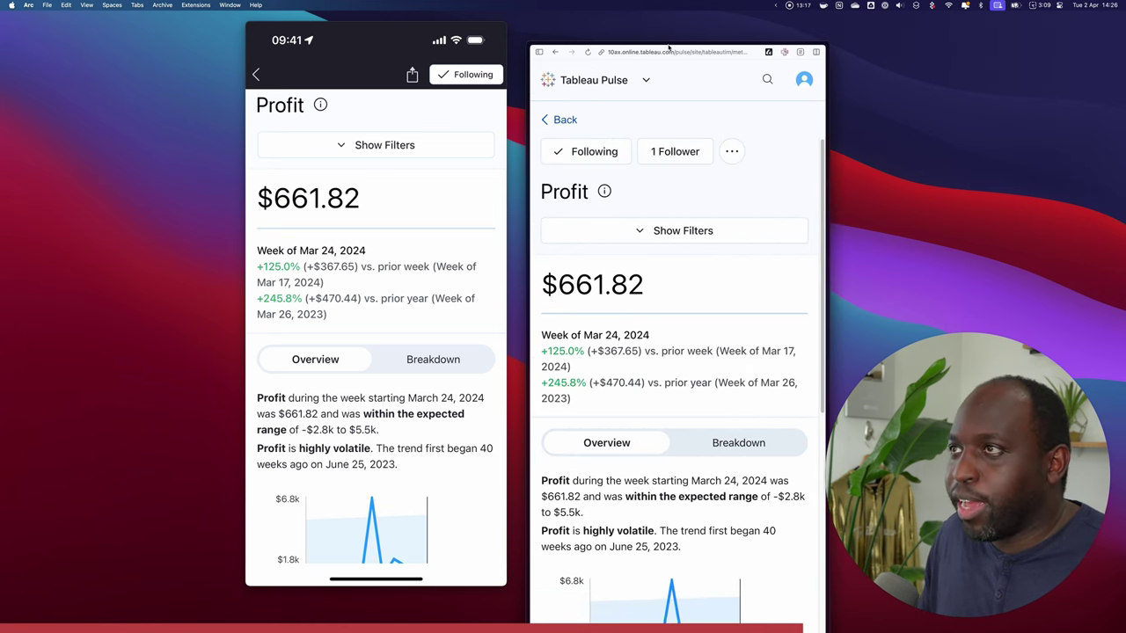
pyautogui.moveTo(668, 49); pyautogui.dragTo(657, 25)
pyautogui.moveTo(446, 28); pyautogui.dragTo(451, 76)
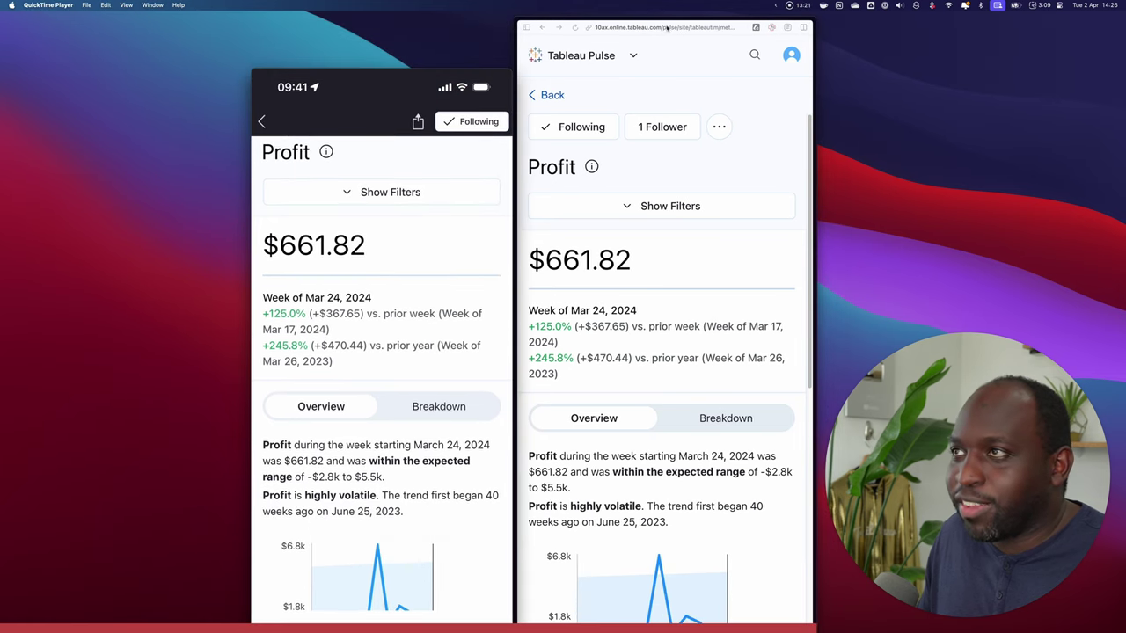
pyautogui.moveTo(671, 21); pyautogui.dragTo(669, 35)
pyautogui.scroll(-2, 667, 247)
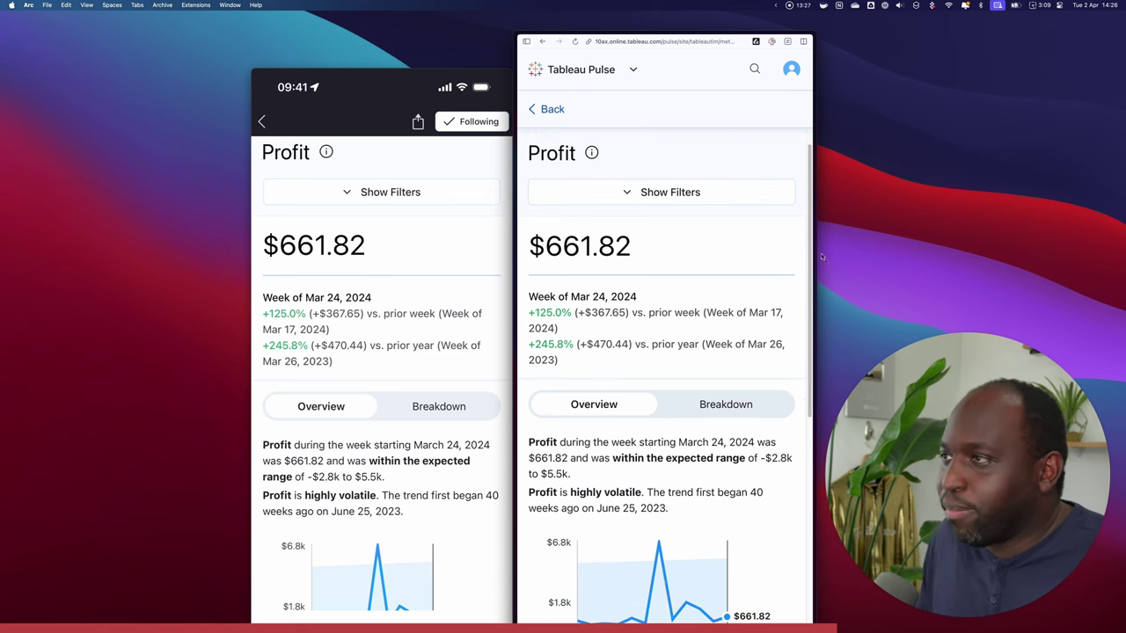
pyautogui.moveTo(815, 248); pyautogui.dragTo(773, 251)
pyautogui.moveTo(663, 34); pyautogui.dragTo(664, 36)
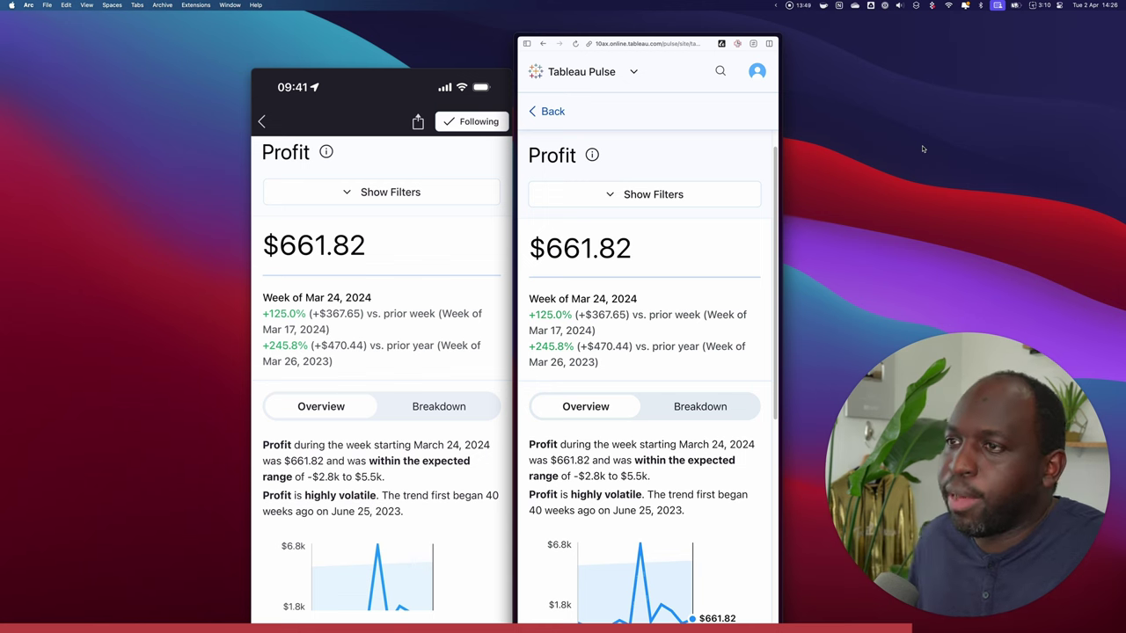
pyautogui.scroll(-1, 583, 352)
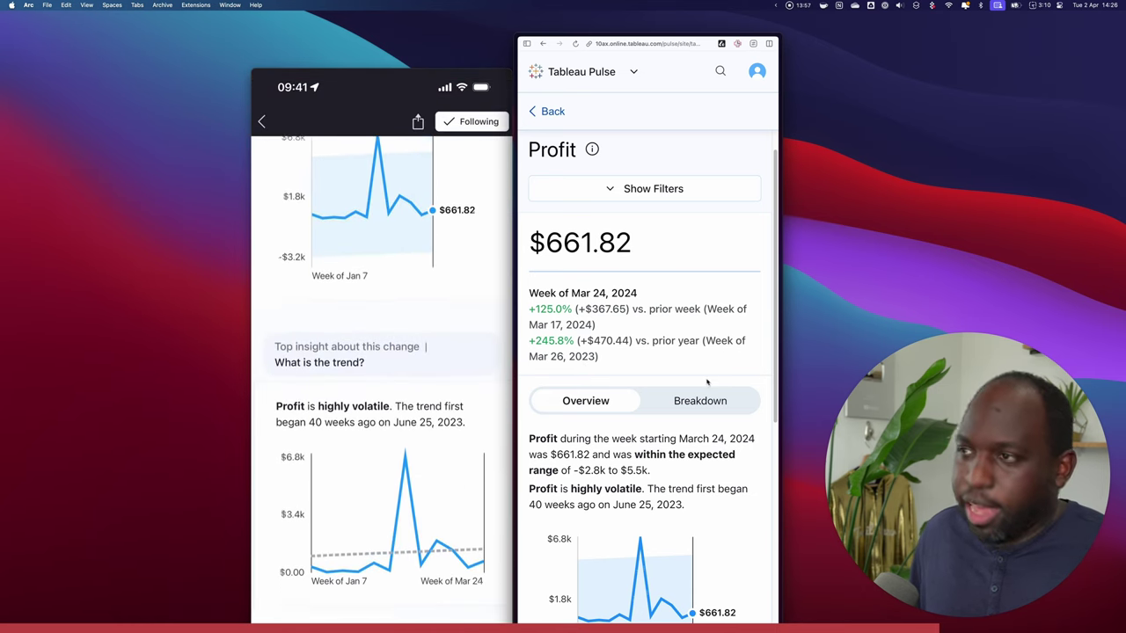
pyautogui.scroll(-10, 708, 381)
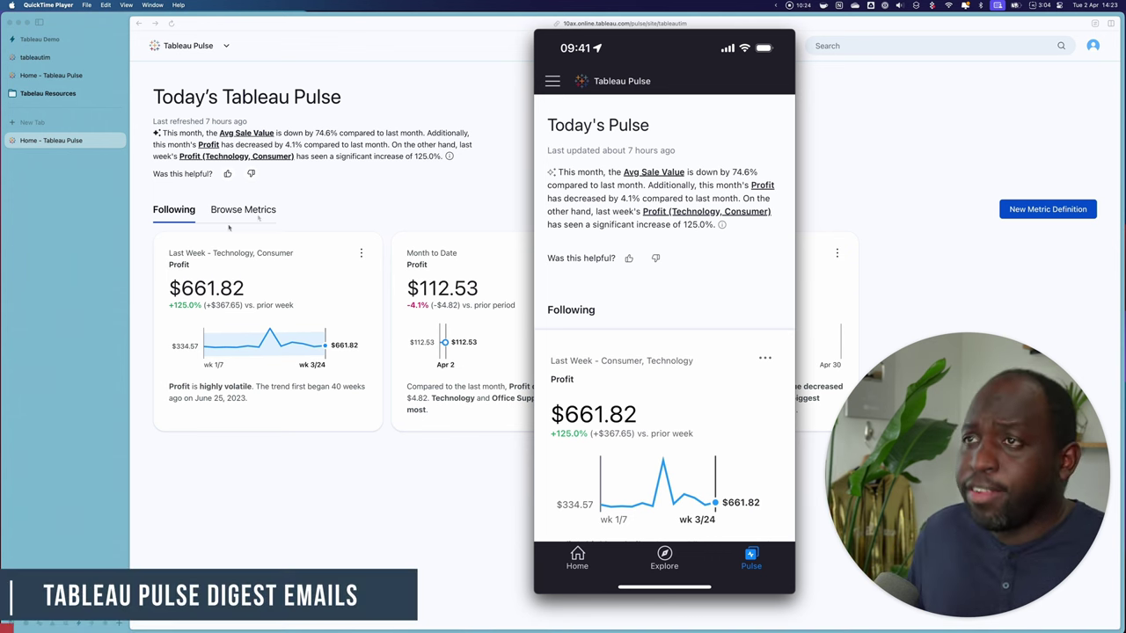
# - Bring up the Gmail search for Tableau Pulse emails and hide the browser sidebar
pyautogui.click(155, 441)
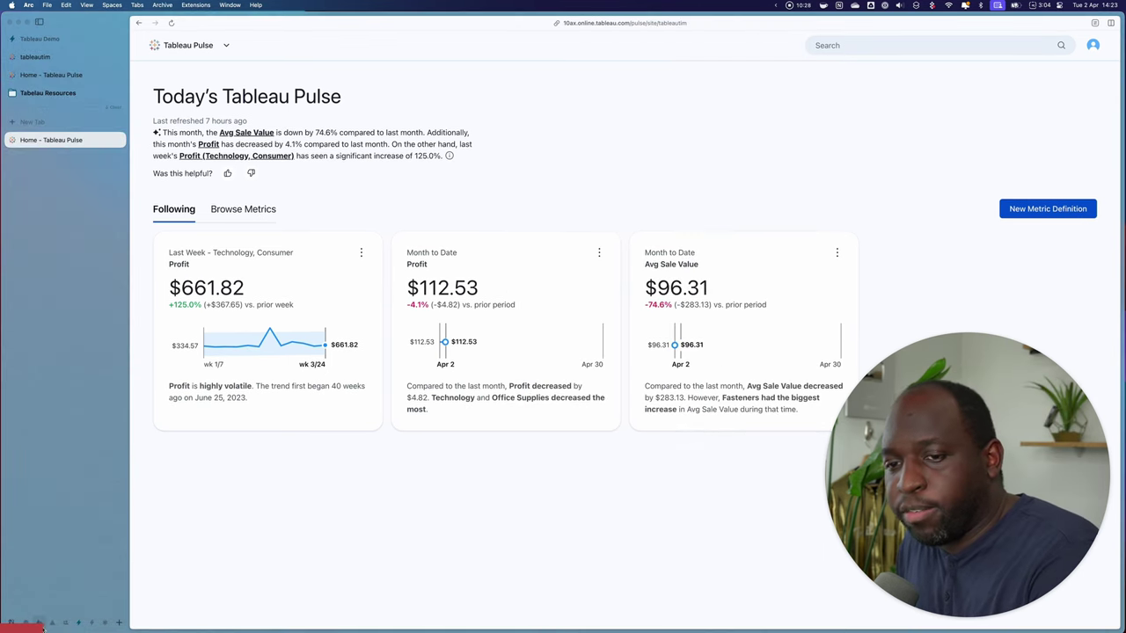
pyautogui.click(39, 623)
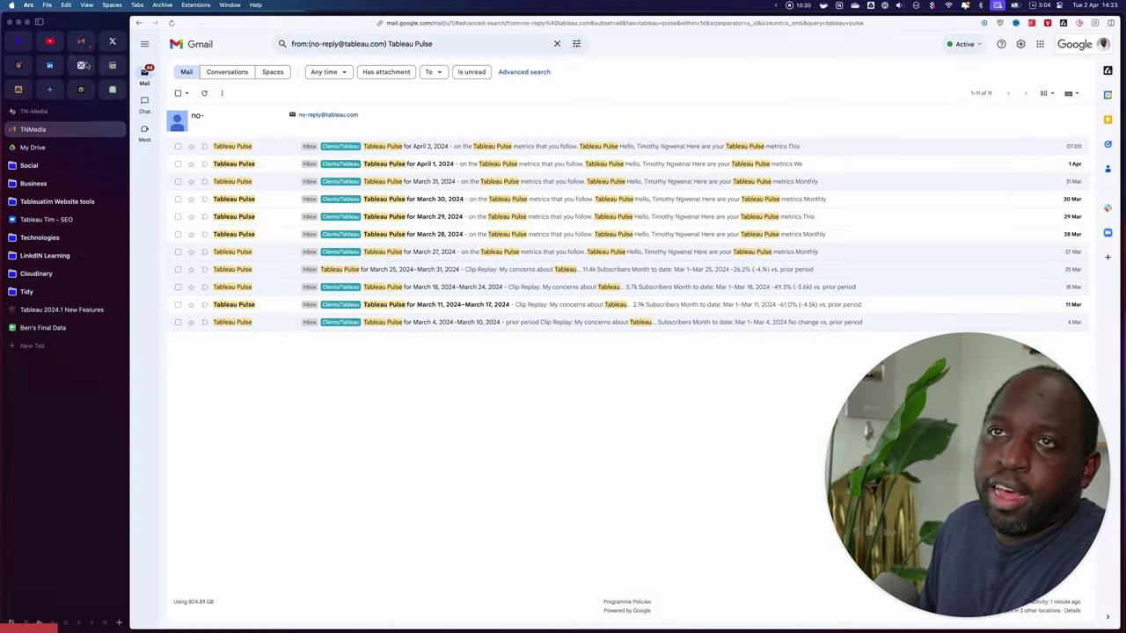
pyautogui.press('super+s')
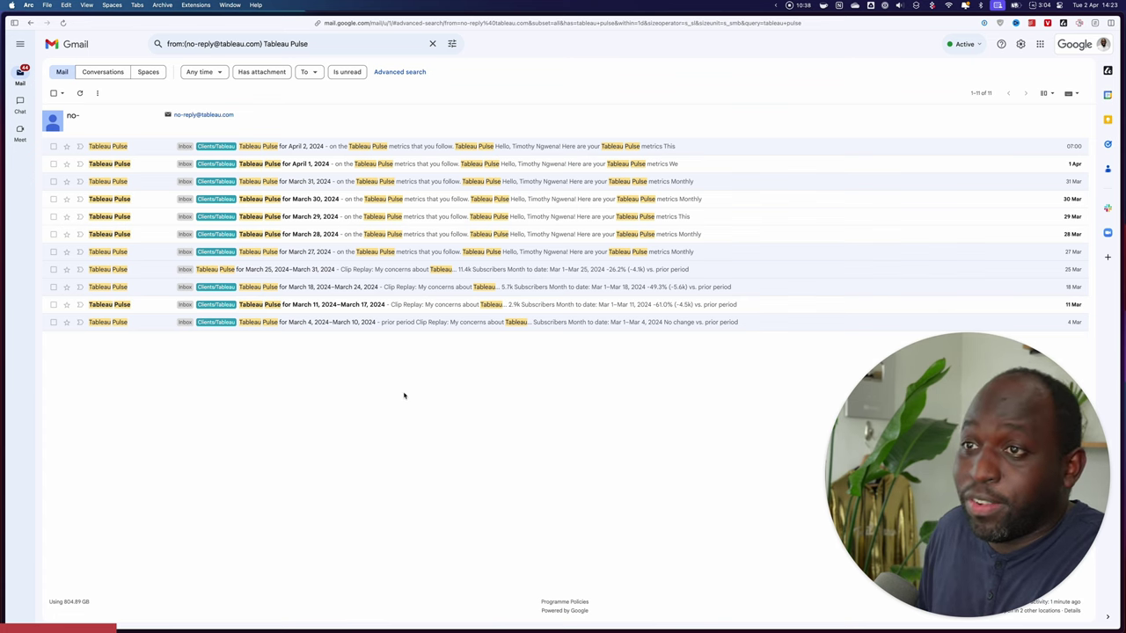
# - Open the March 18–24 digest and scroll through its 10 unfavorable metric cards and back
pyautogui.click(297, 287)
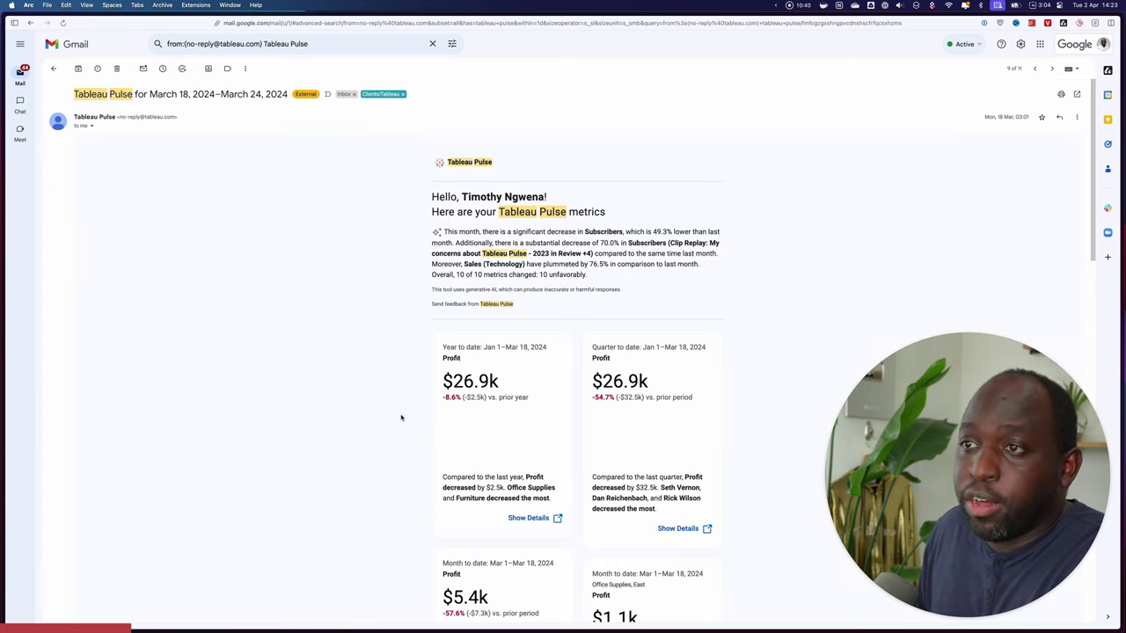
pyautogui.scroll(-2, 316, 398)
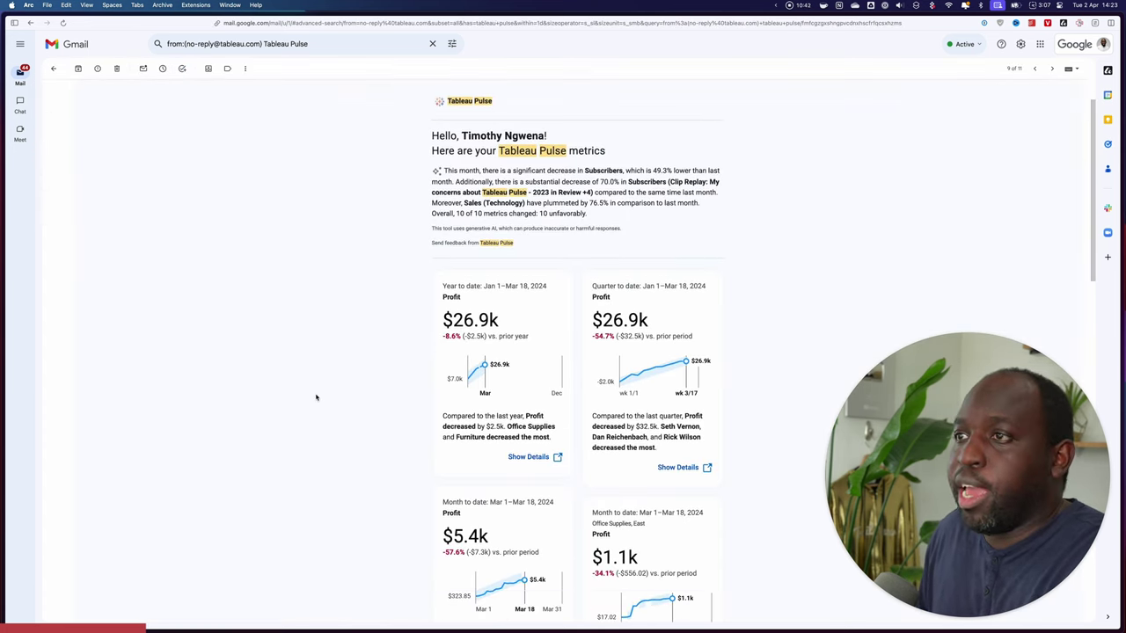
pyautogui.scroll(-1, 779, 226)
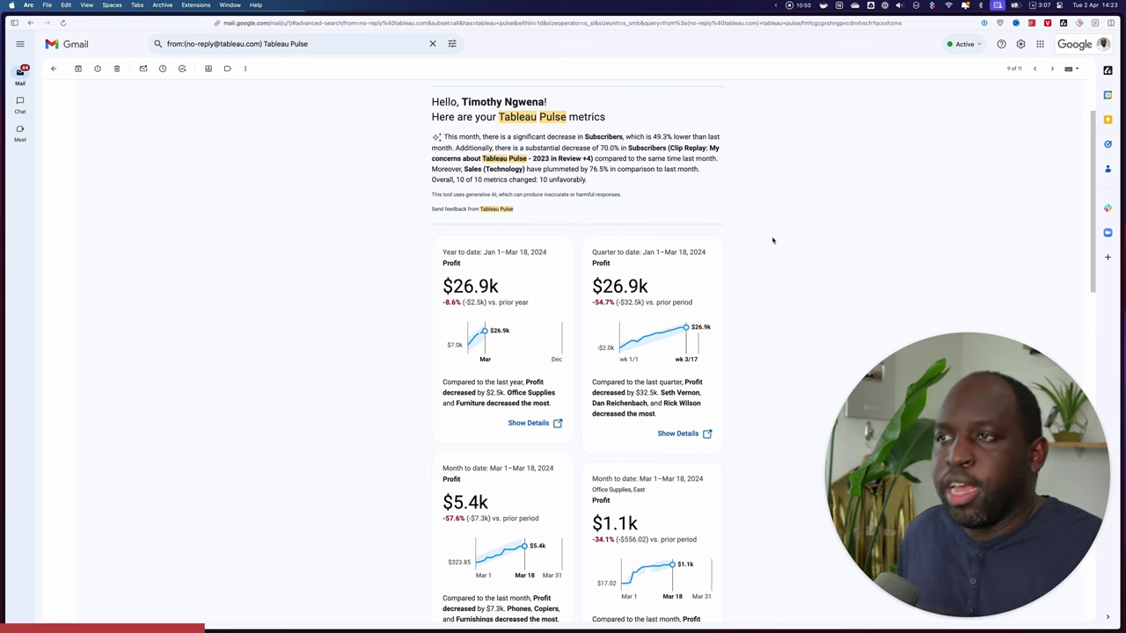
pyautogui.scroll(-5, 781, 249)
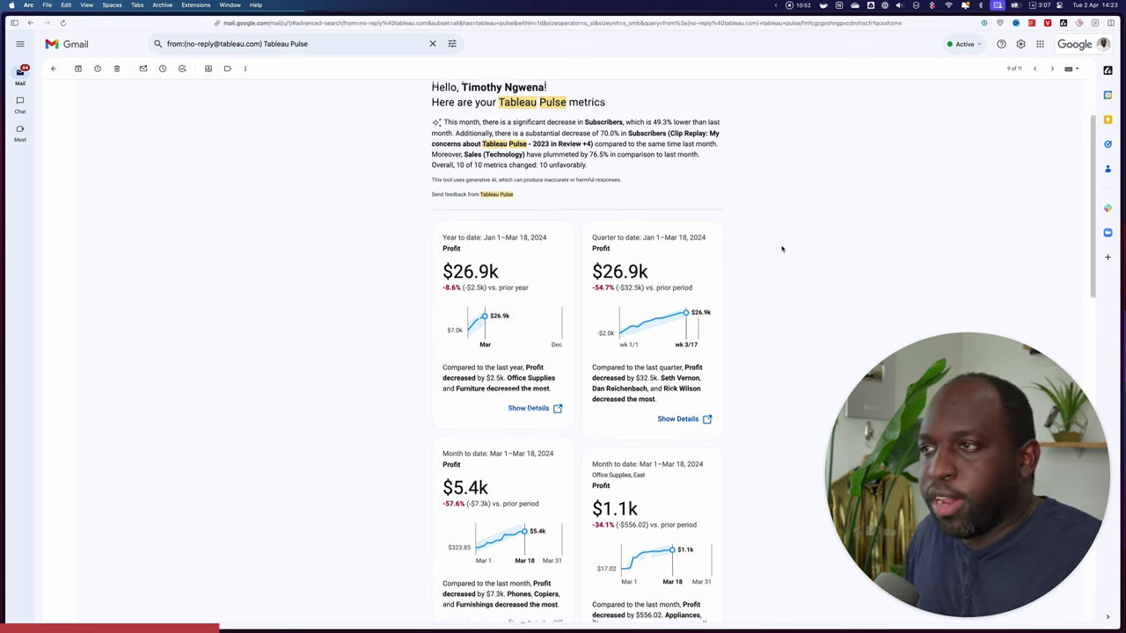
pyautogui.scroll(-10, 786, 259)
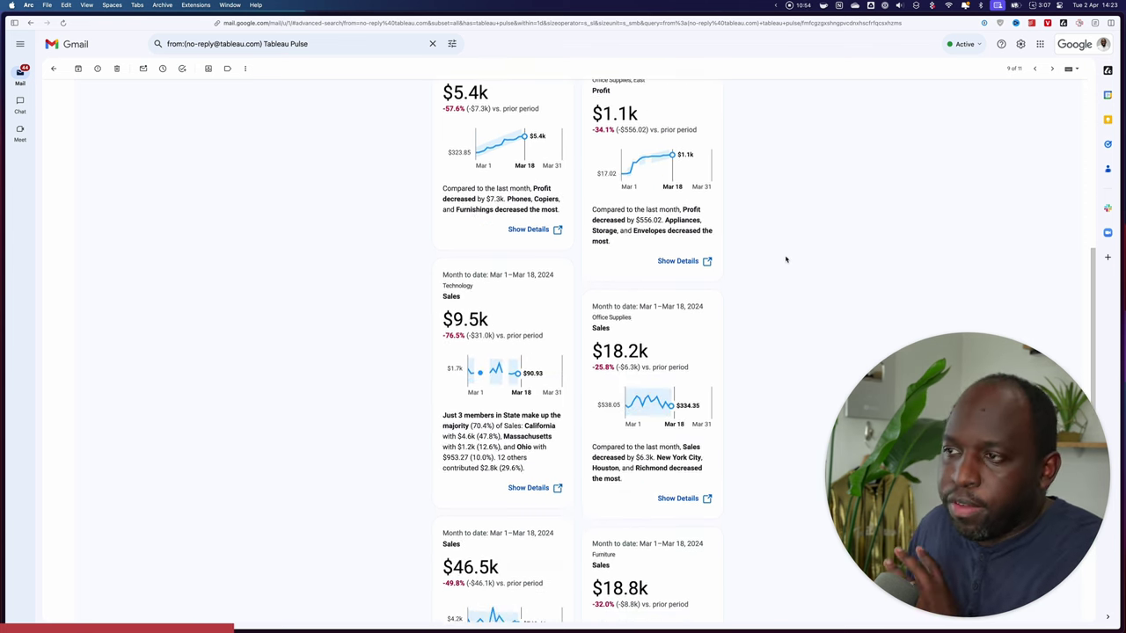
pyautogui.scroll(-4, 787, 261)
pyautogui.scroll(-1, 785, 261)
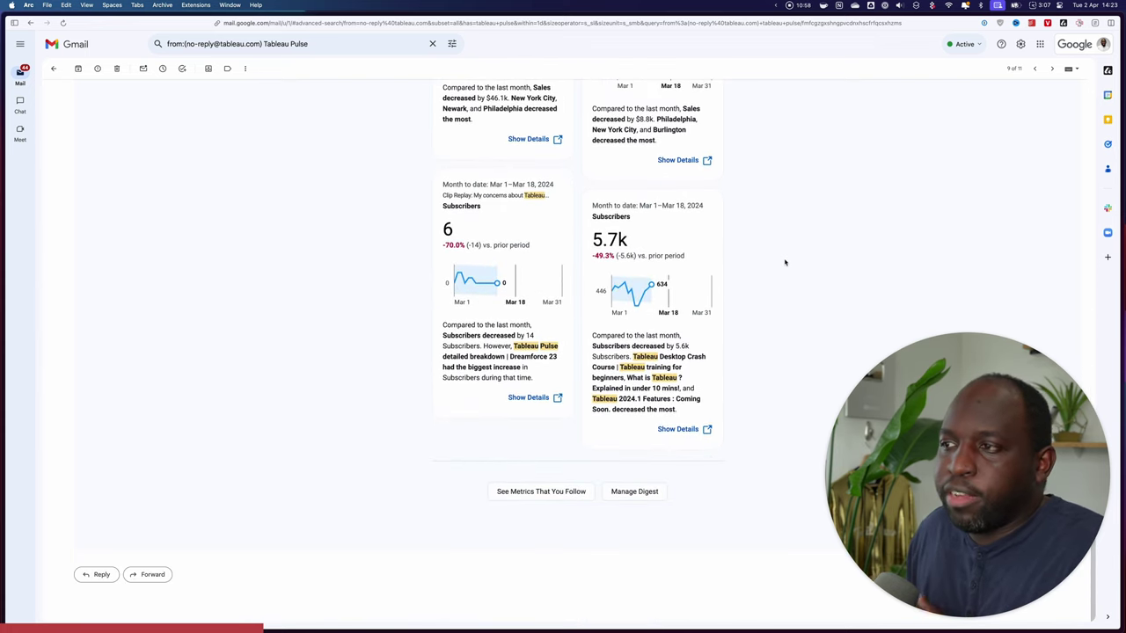
pyautogui.scroll(12, 785, 262)
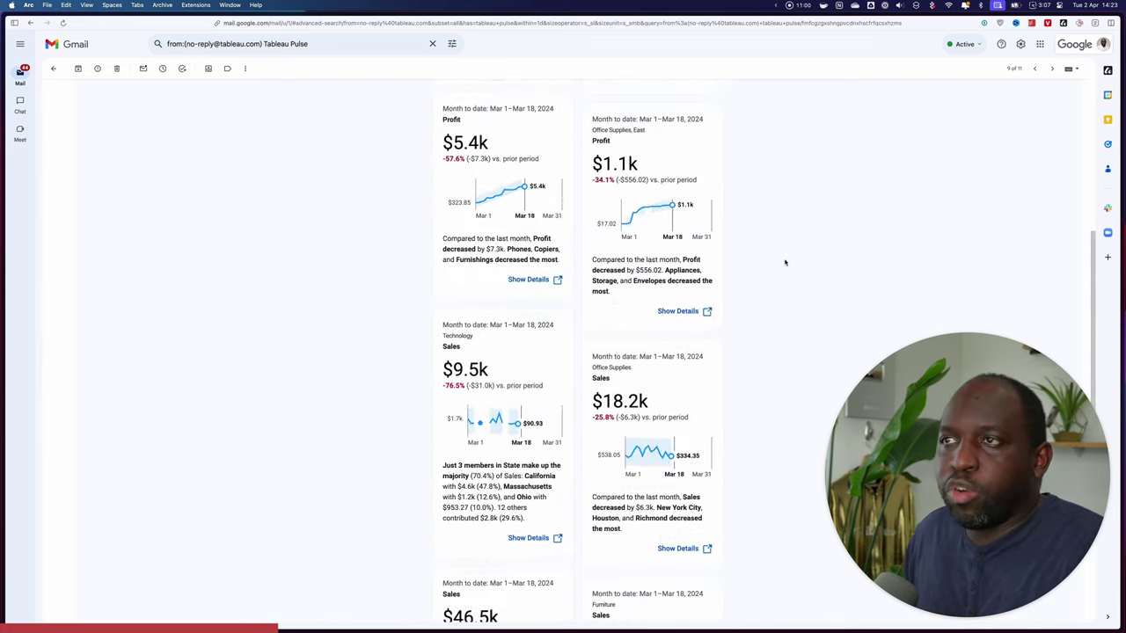
pyautogui.scroll(4, 786, 262)
pyautogui.scroll(5, 787, 257)
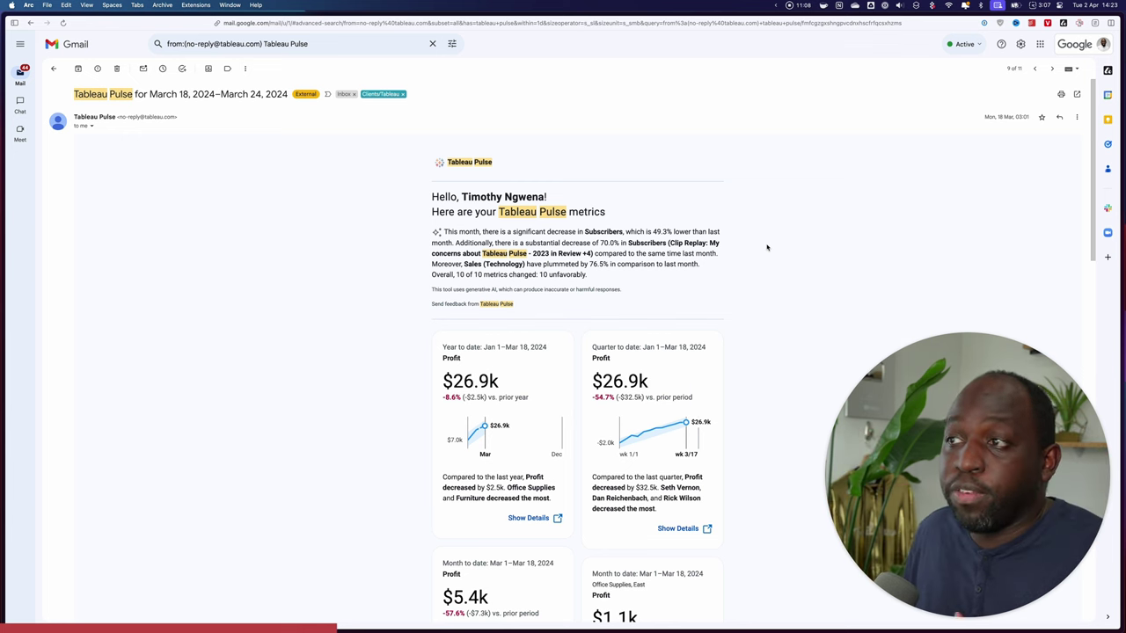
# - Return to the results, open the April 2 digest and scroll to its weekly Profit card
pyautogui.click(53, 68)
pyautogui.click(339, 149)
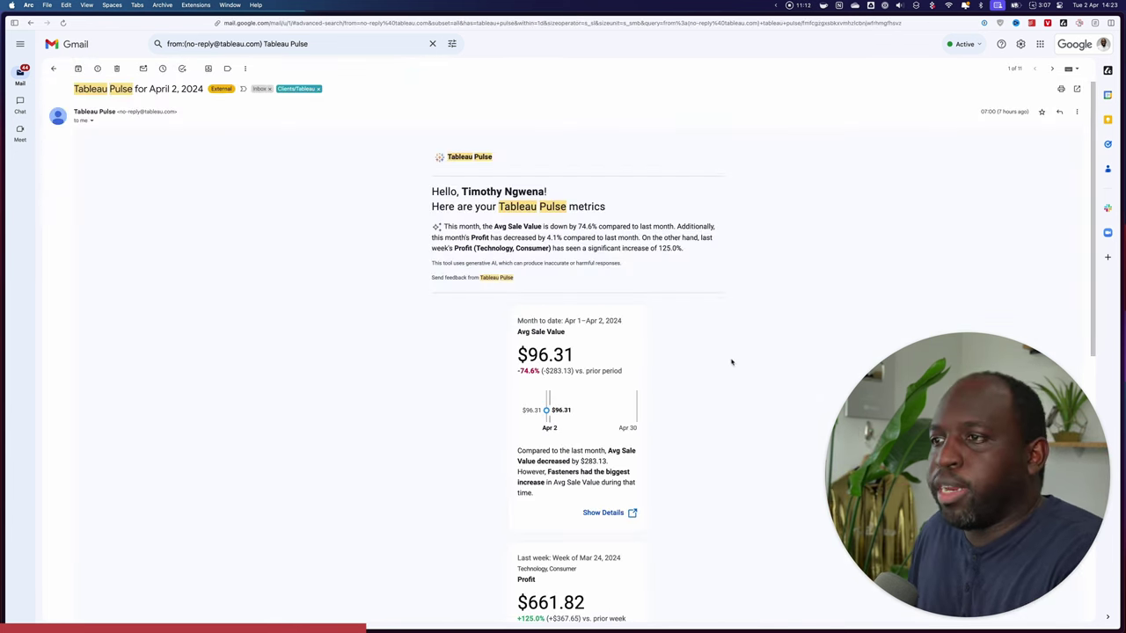
pyautogui.scroll(-3, 732, 359)
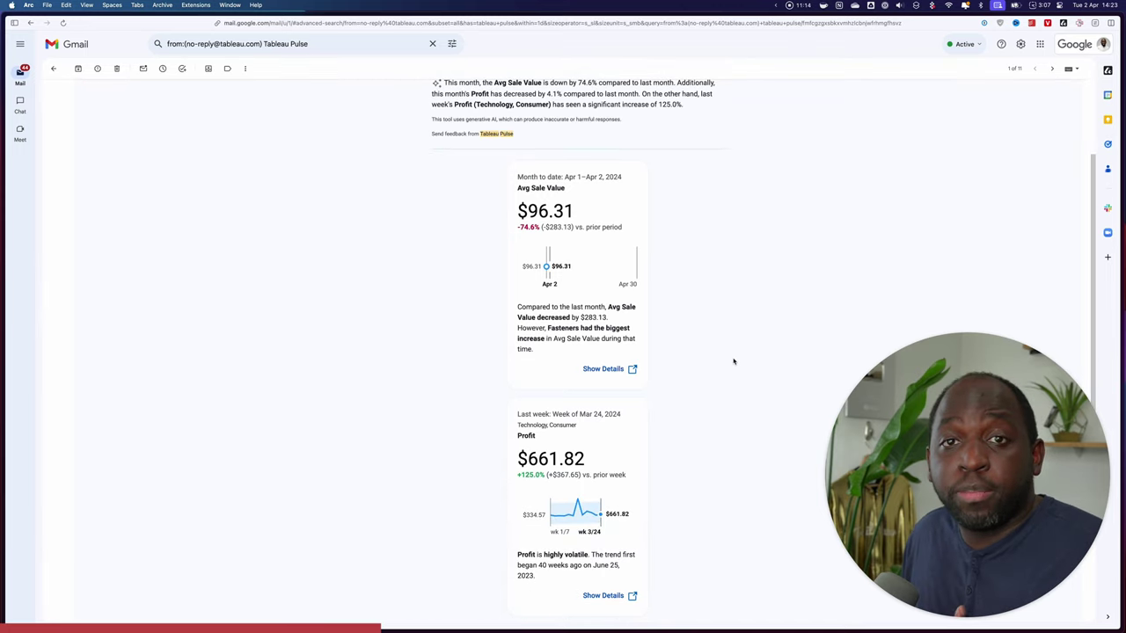
pyautogui.scroll(-3, 733, 361)
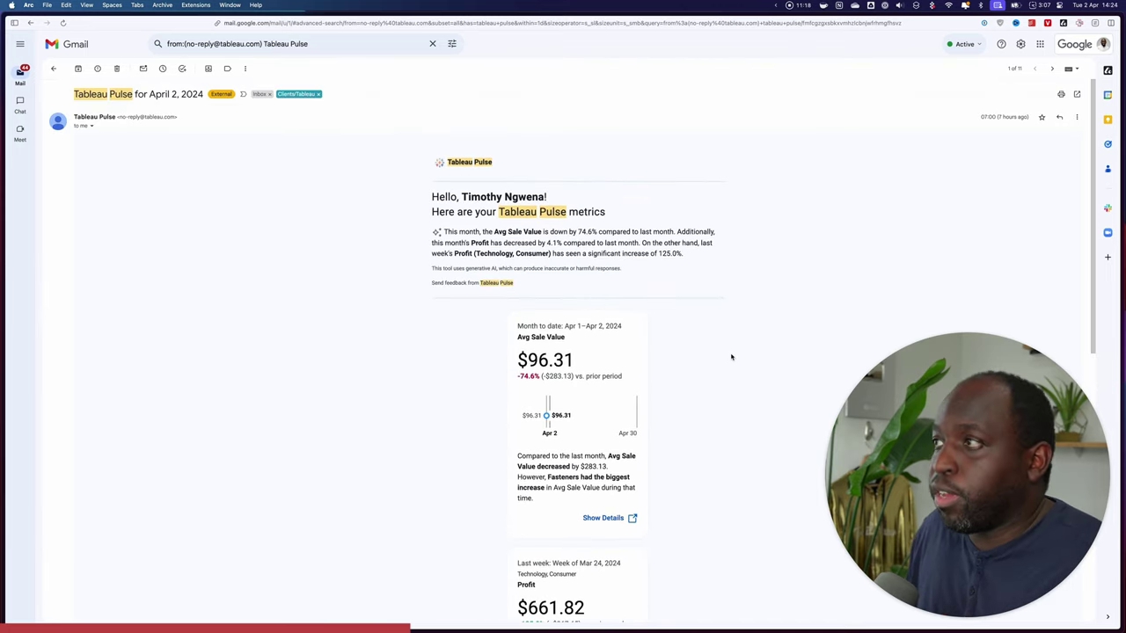
pyautogui.scroll(-3, 731, 361)
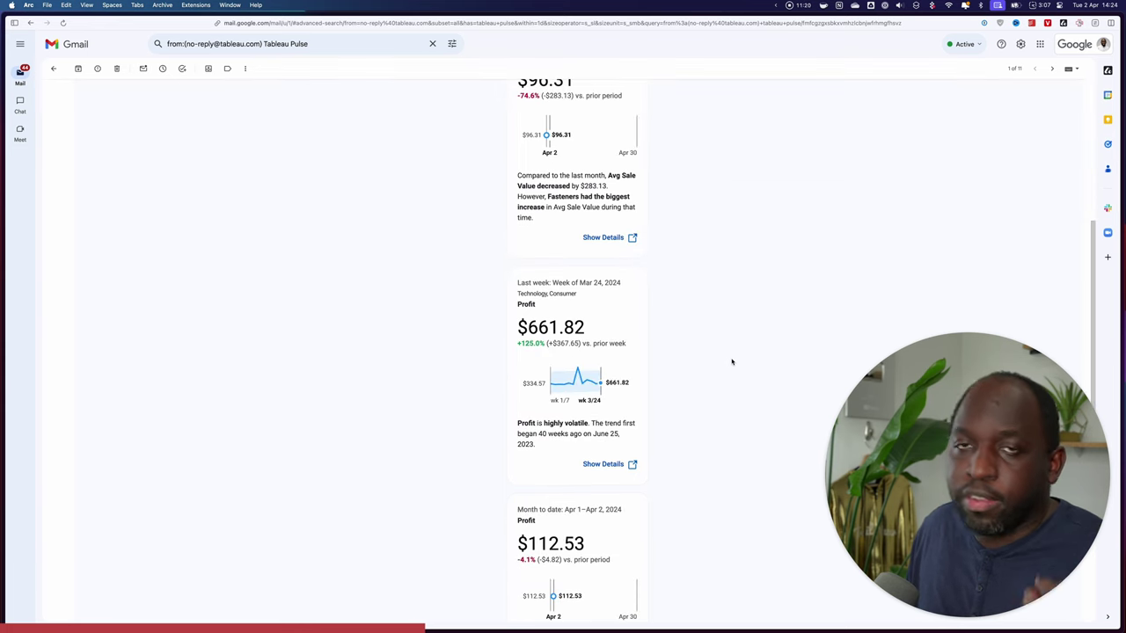
pyautogui.scroll(-2, 732, 360)
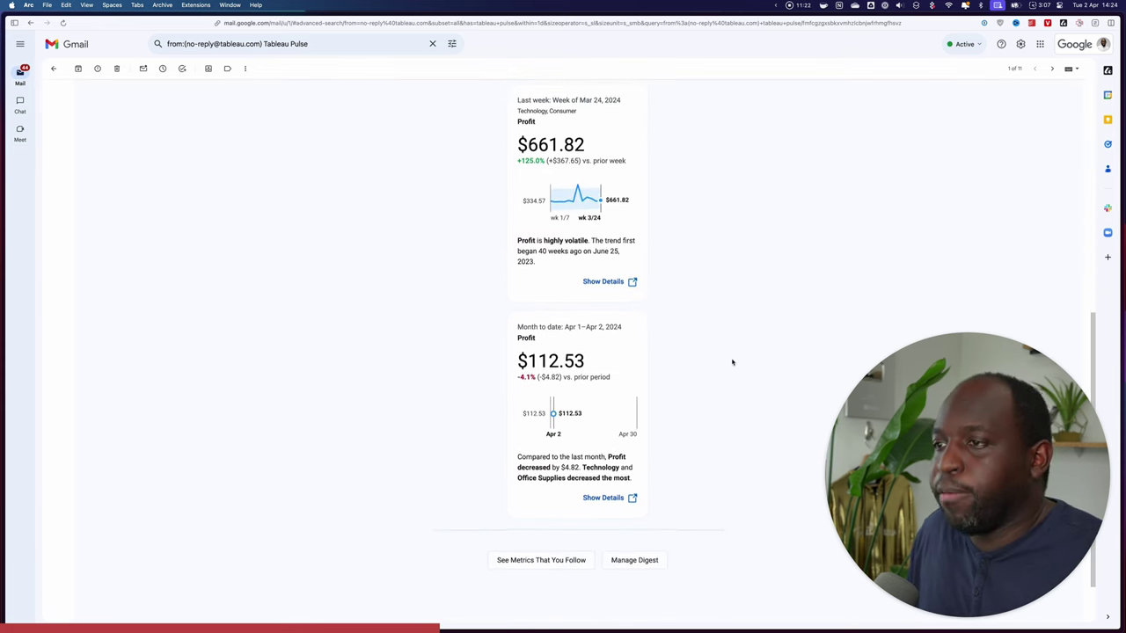
pyautogui.scroll(2, 732, 361)
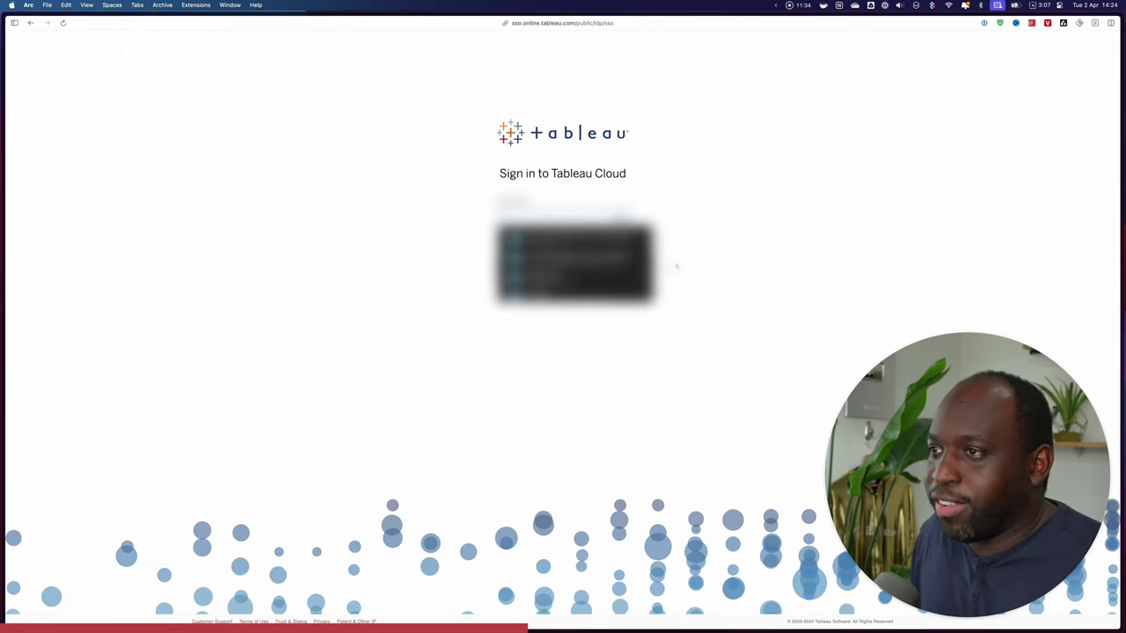
# - Sign in to Tableau Cloud with the saved account so the weekly Profit metric loads
pyautogui.press('Down')
pyautogui.press('Down')
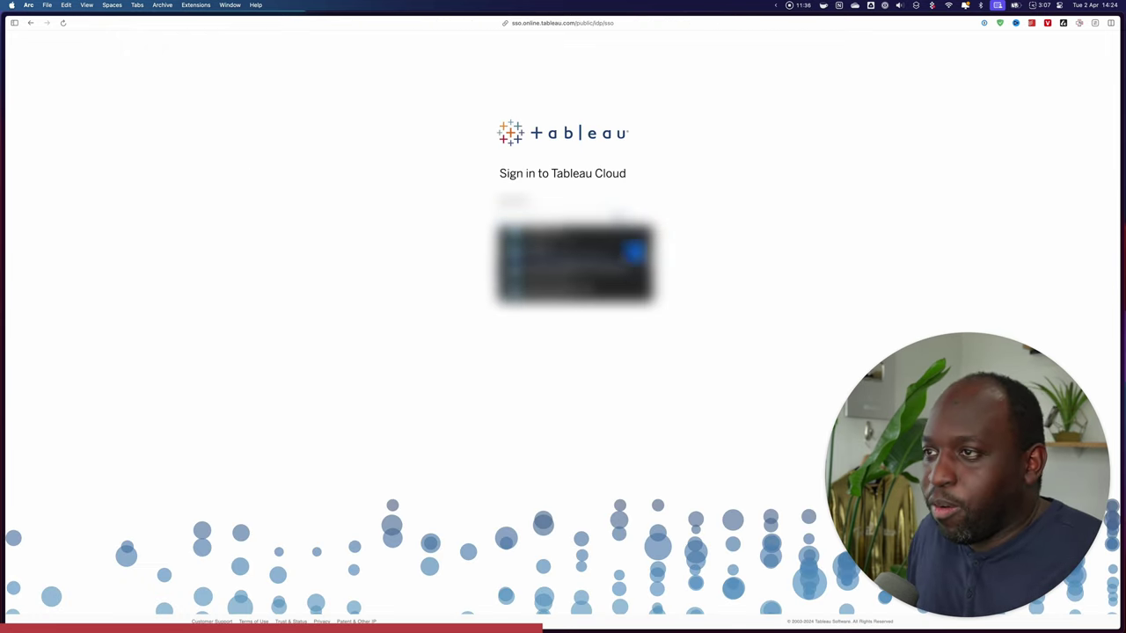
pyautogui.press('Return')
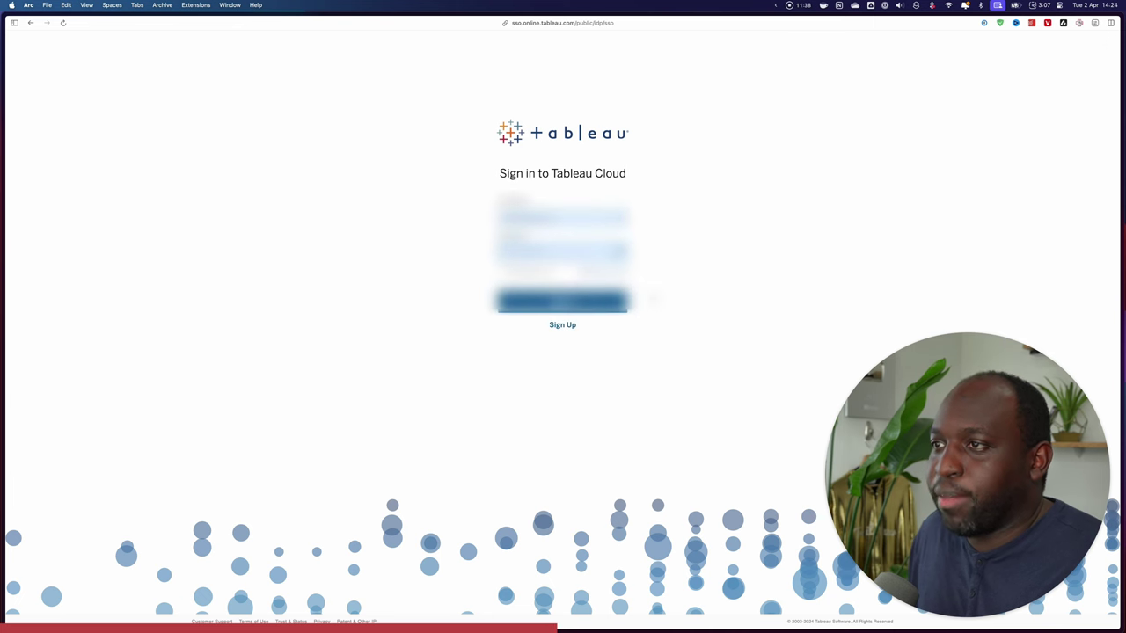
pyautogui.press('Return')
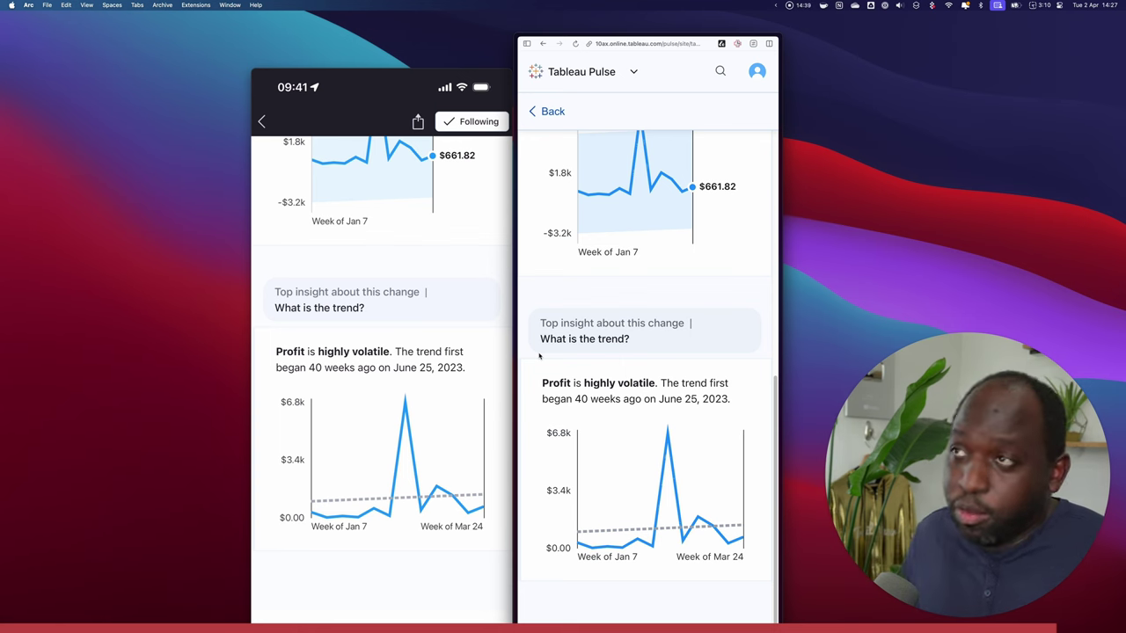
# - Maximise the Arc window and return from the Profit metric to Followed Metrics, showing three metric cards
pyautogui.doubleClick(661, 31)
pyautogui.click(138, 51)
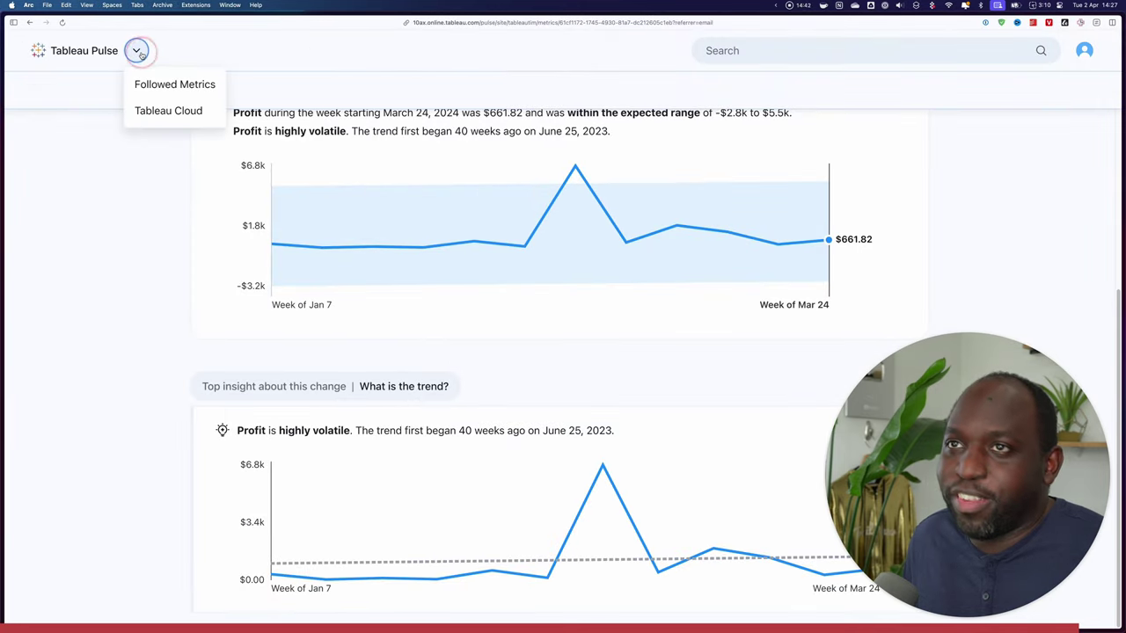
pyautogui.click(175, 84)
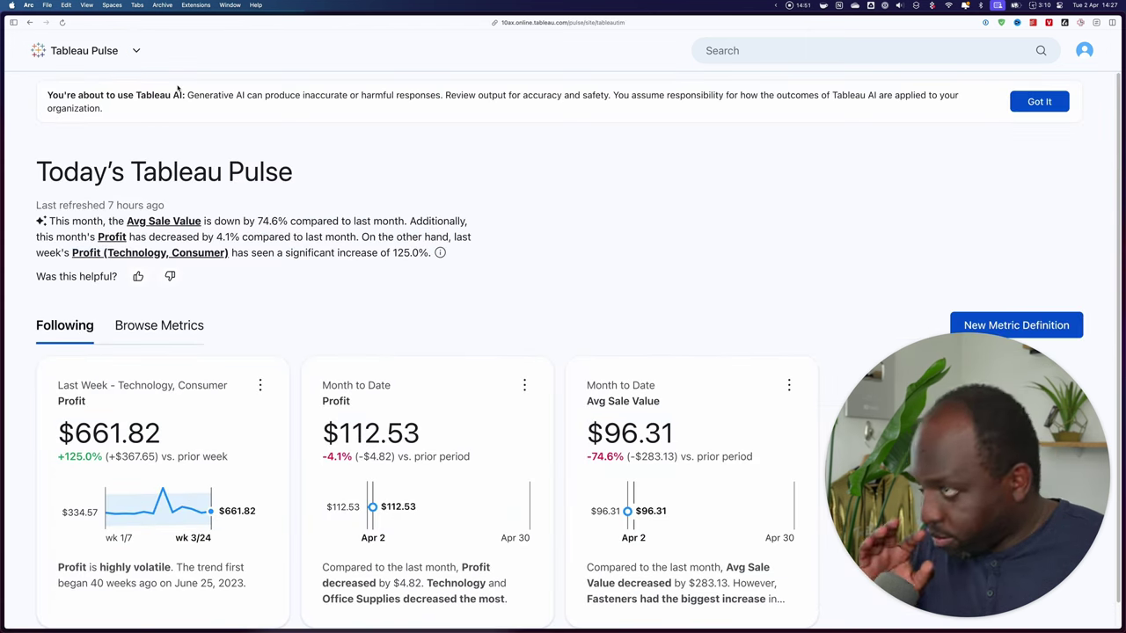